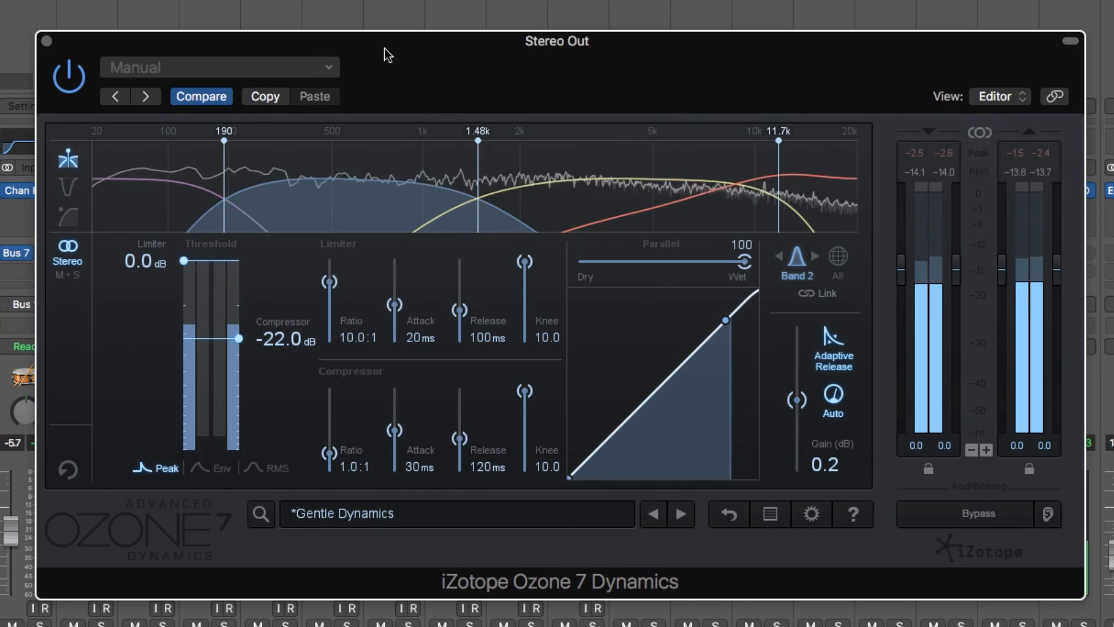
# Step through the frequency bands in the crossover display to compare each band's dynamics settings, finishing on Band 4
pyautogui.moveTo(439, 619); pyautogui.dragTo(511, 621)
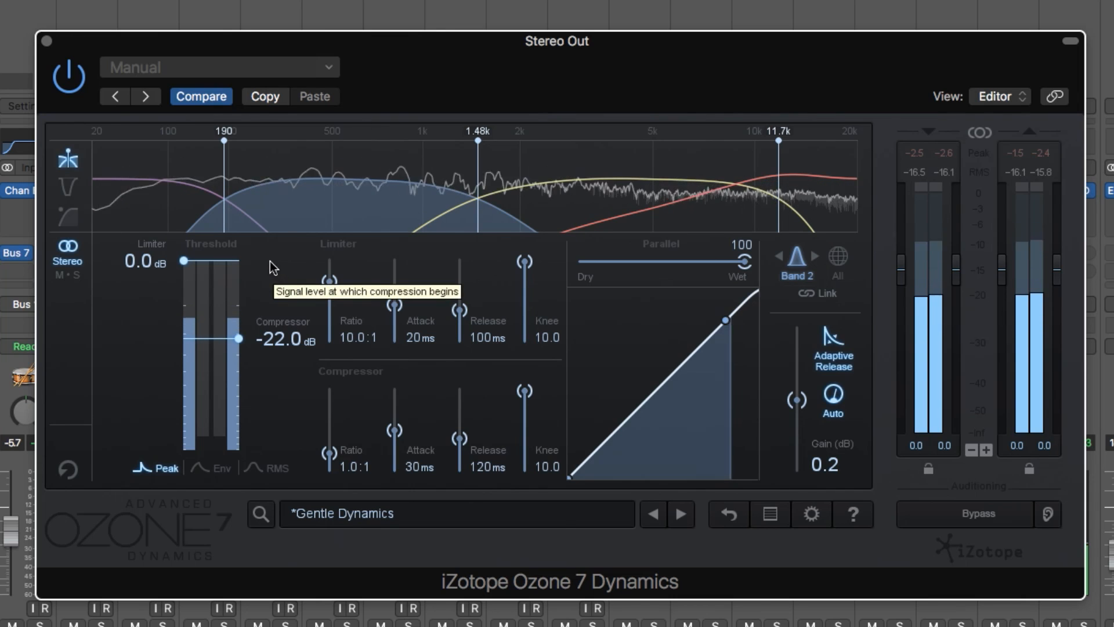
pyautogui.click(572, 226)
pyautogui.click(212, 224)
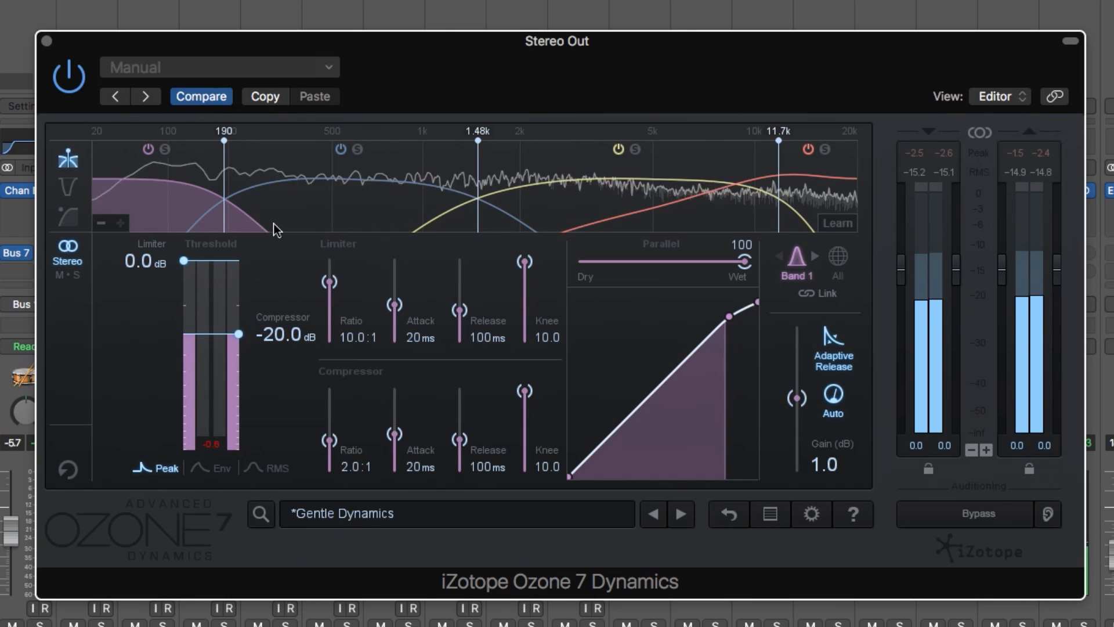
pyautogui.click(301, 228)
pyautogui.click(670, 231)
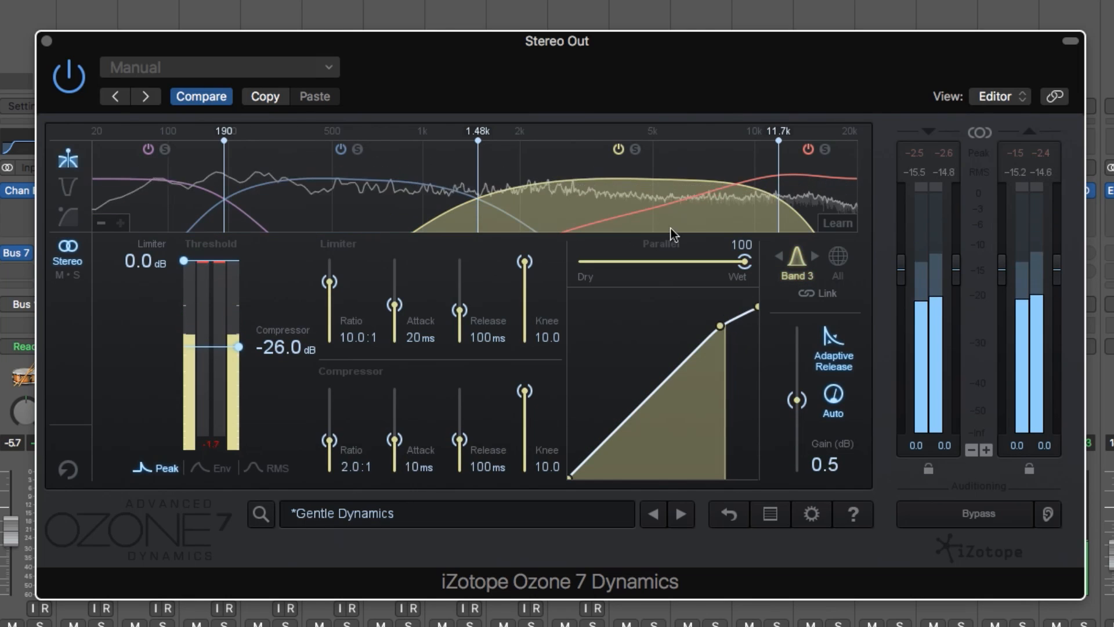
pyautogui.click(815, 209)
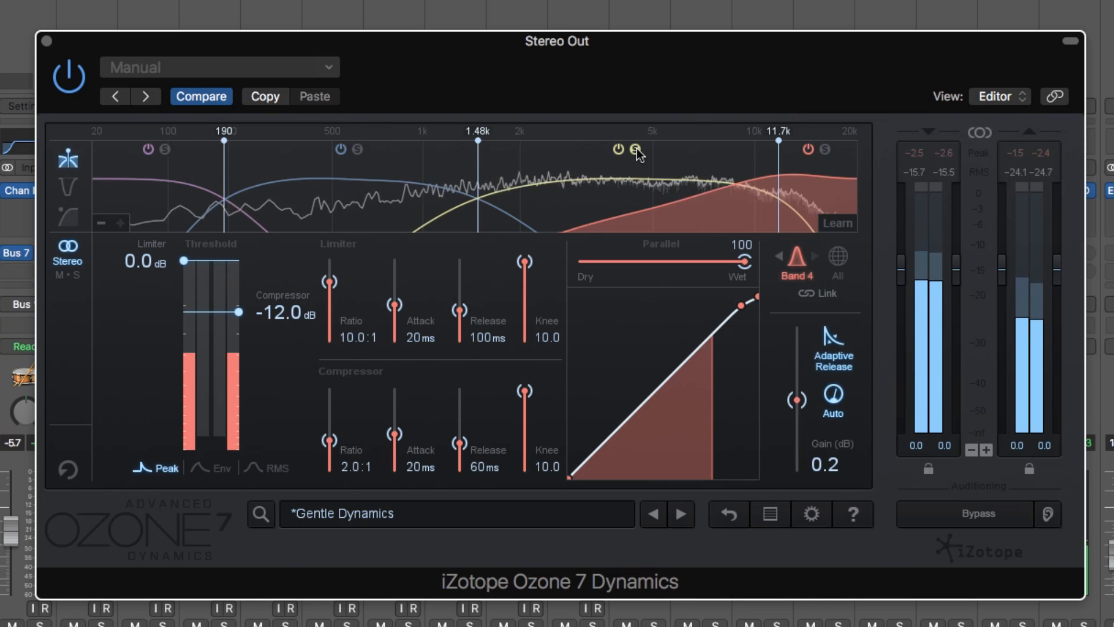
# Bypass Band 3 and re-enable it repeatedly to compare the sound with and without its processing
pyautogui.click(618, 150)
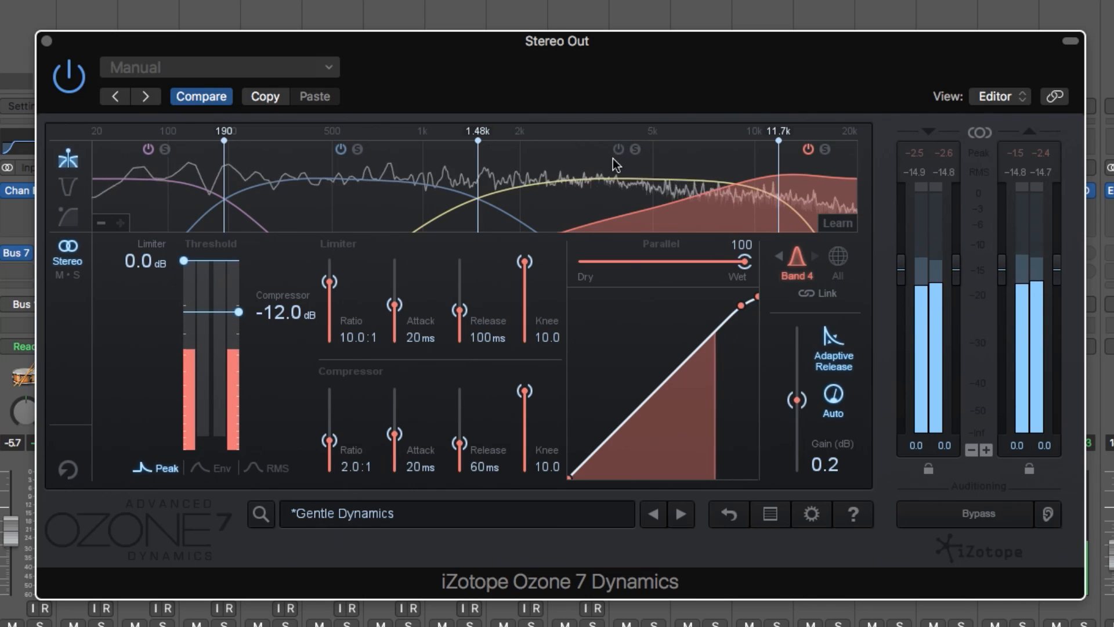
pyautogui.click(584, 154)
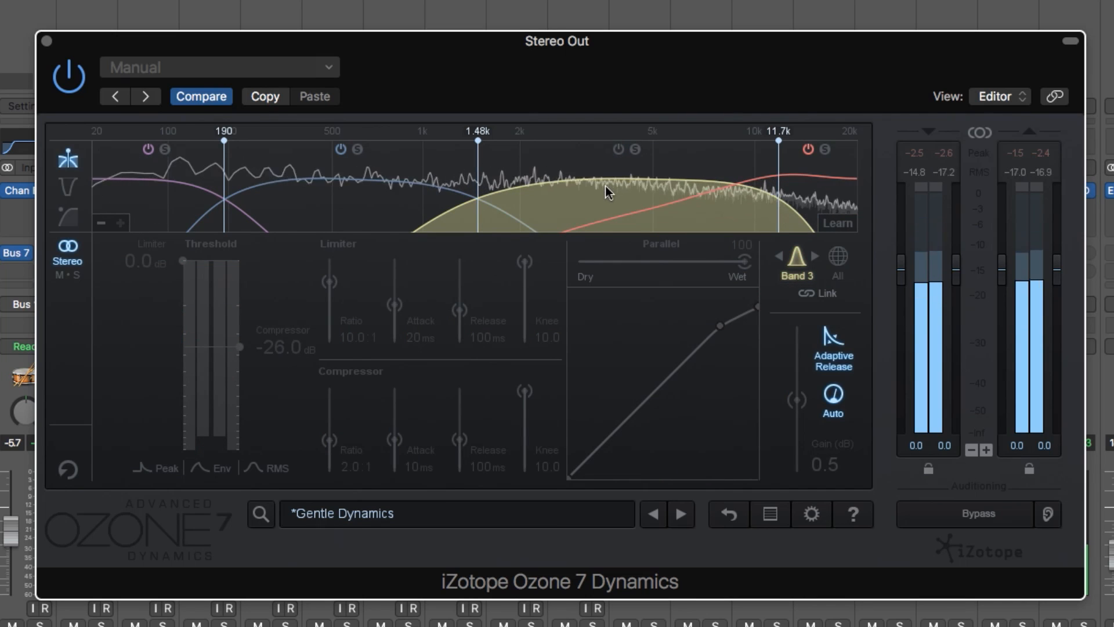
pyautogui.click(620, 153)
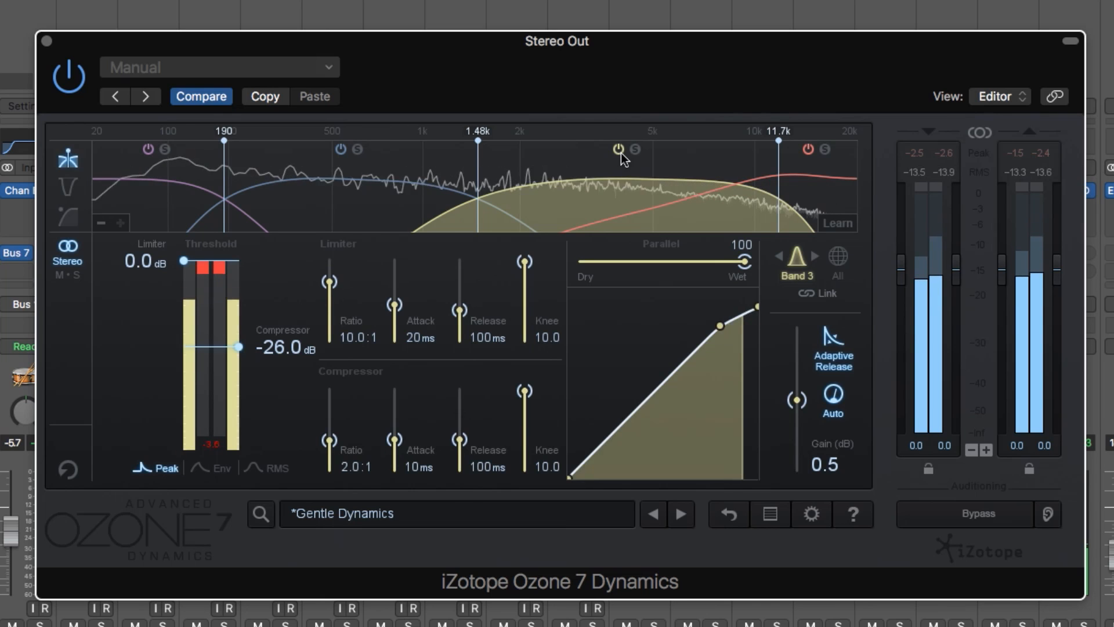
pyautogui.click(619, 151)
pyautogui.click(619, 151)
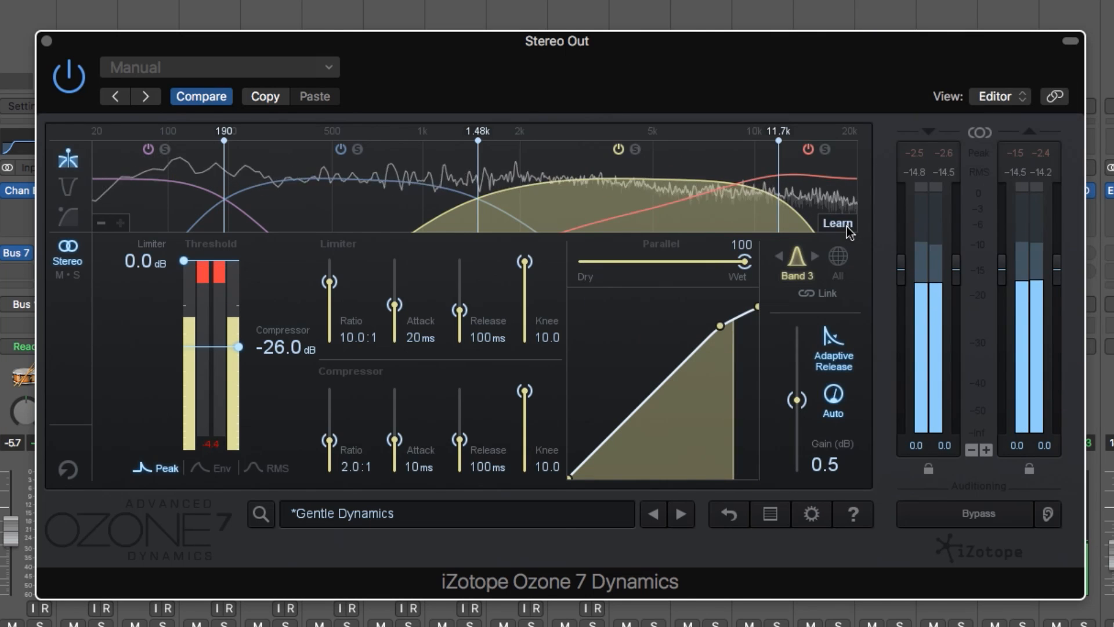
# Have the crossover frequencies learned automatically from the playing audio
pyautogui.click(848, 226)
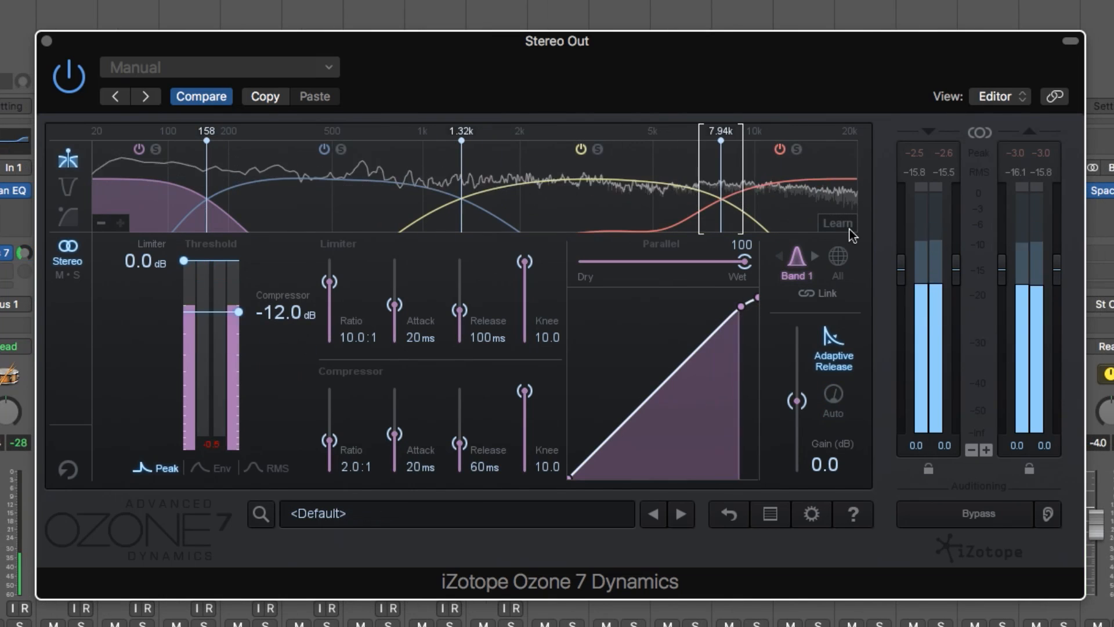
pyautogui.moveTo(851, 234)
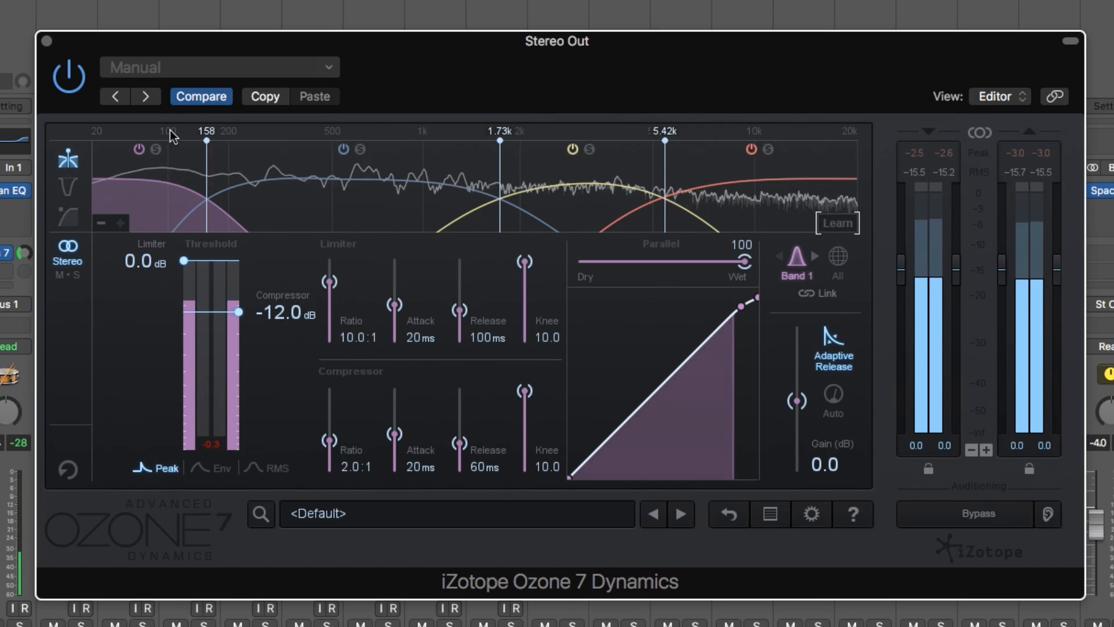
# Solo the four frequency bands one after another to hear each in isolation, and clear the solos
pyautogui.click(156, 150)
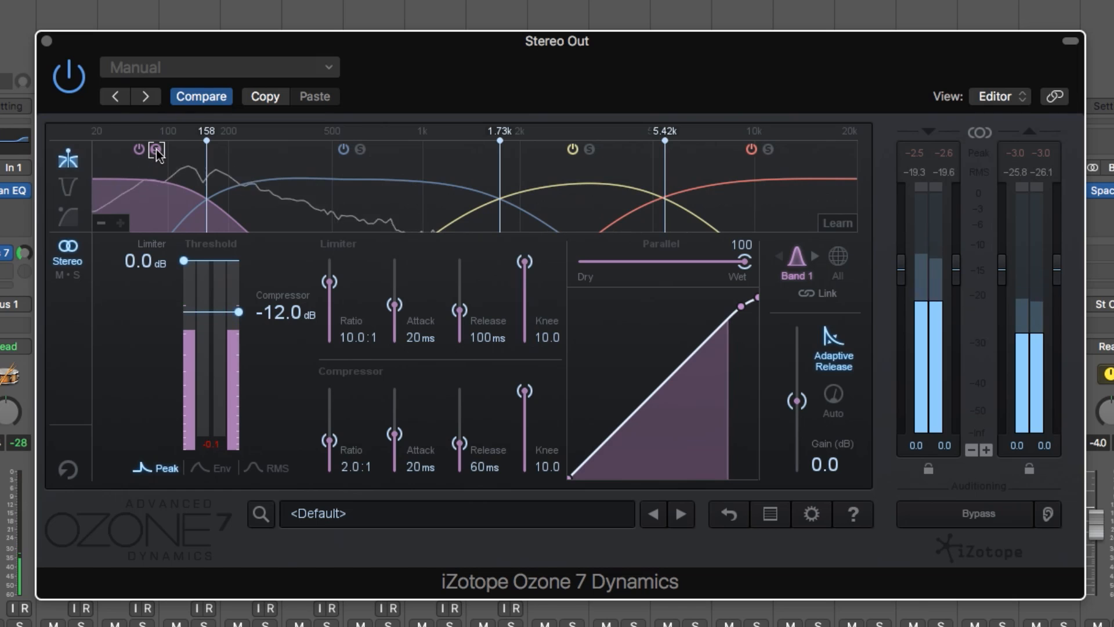
pyautogui.click(156, 150)
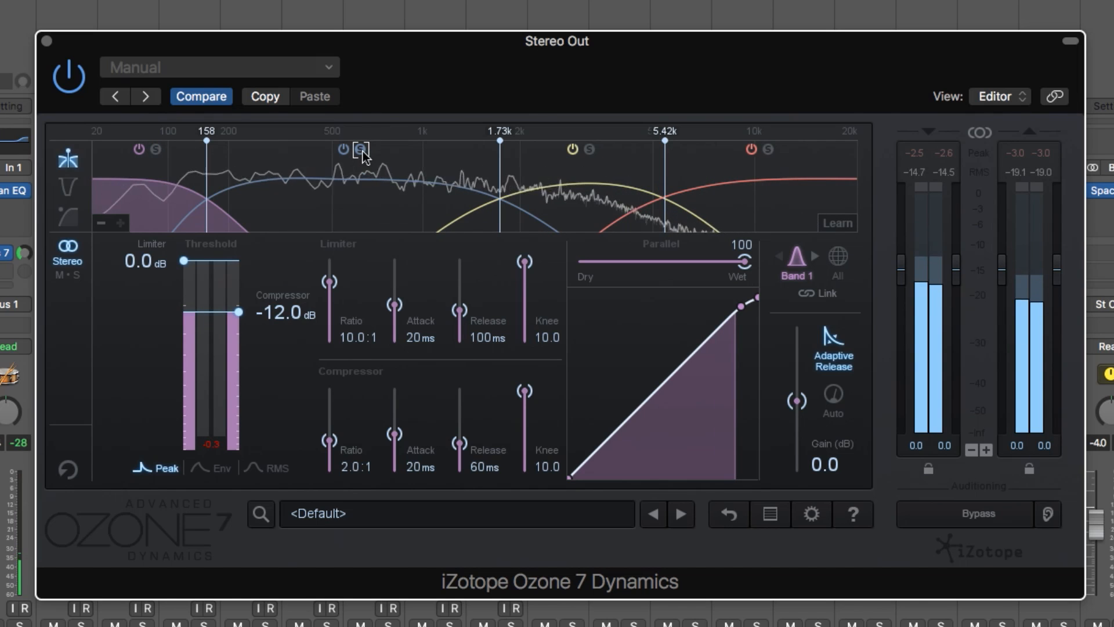
pyautogui.click(361, 150)
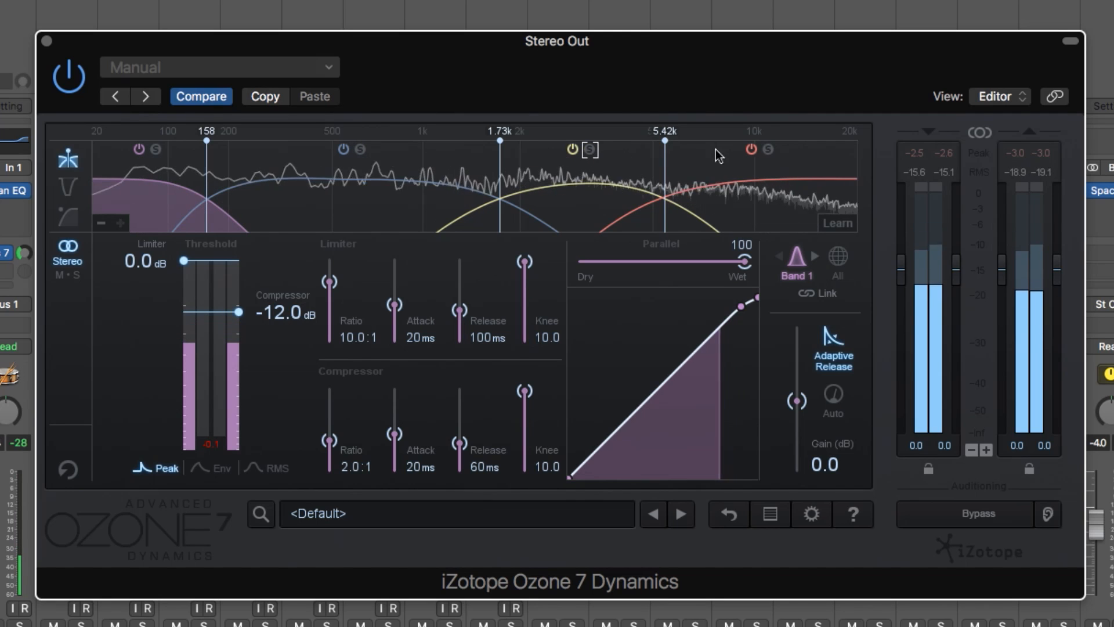
pyautogui.click(768, 150)
pyautogui.click(769, 150)
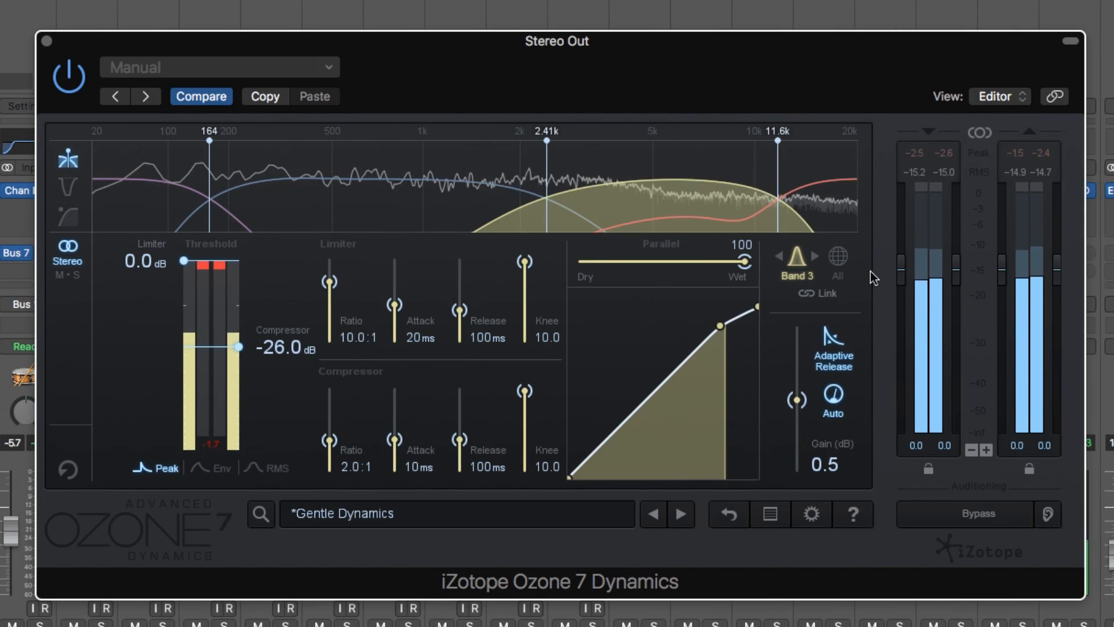
# Try extreme compression on Band 3 with a threshold of -59.8 dB and a ratio of 13.5:1
pyautogui.moveTo(379, 209)
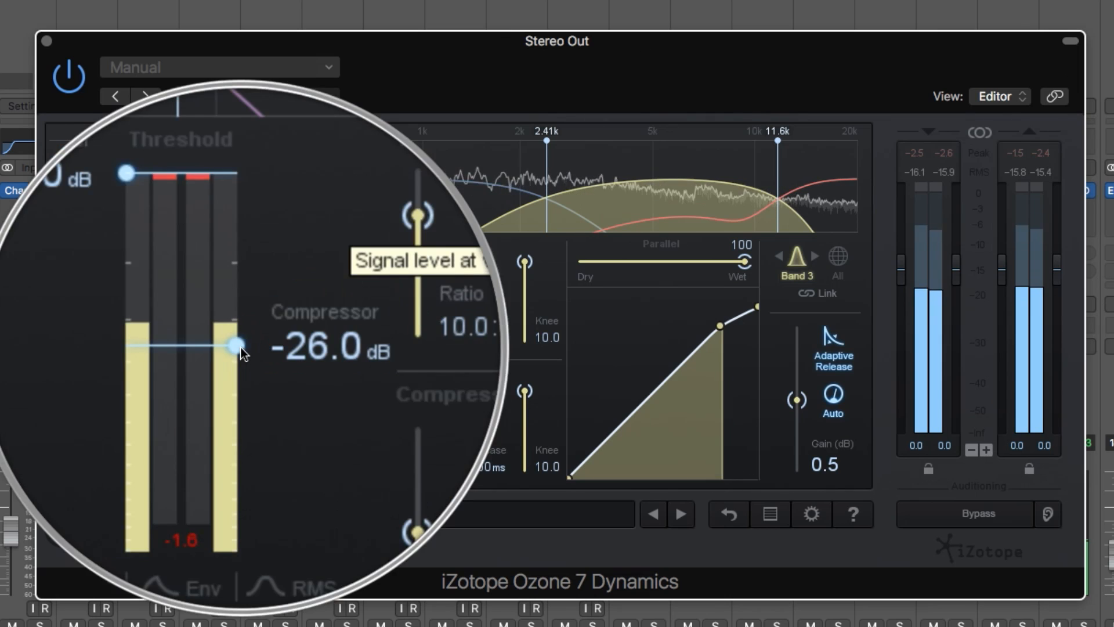
pyautogui.moveTo(240, 347)
pyautogui.mouseDown()
pyautogui.moveTo(240, 290)
pyautogui.moveTo(241, 329)
pyautogui.mouseUp()
pyautogui.moveTo(326, 440); pyautogui.dragTo(329, 427)
pyautogui.moveTo(238, 353); pyautogui.dragTo(238, 396)
pyautogui.moveTo(333, 413); pyautogui.dragTo(332, 405)
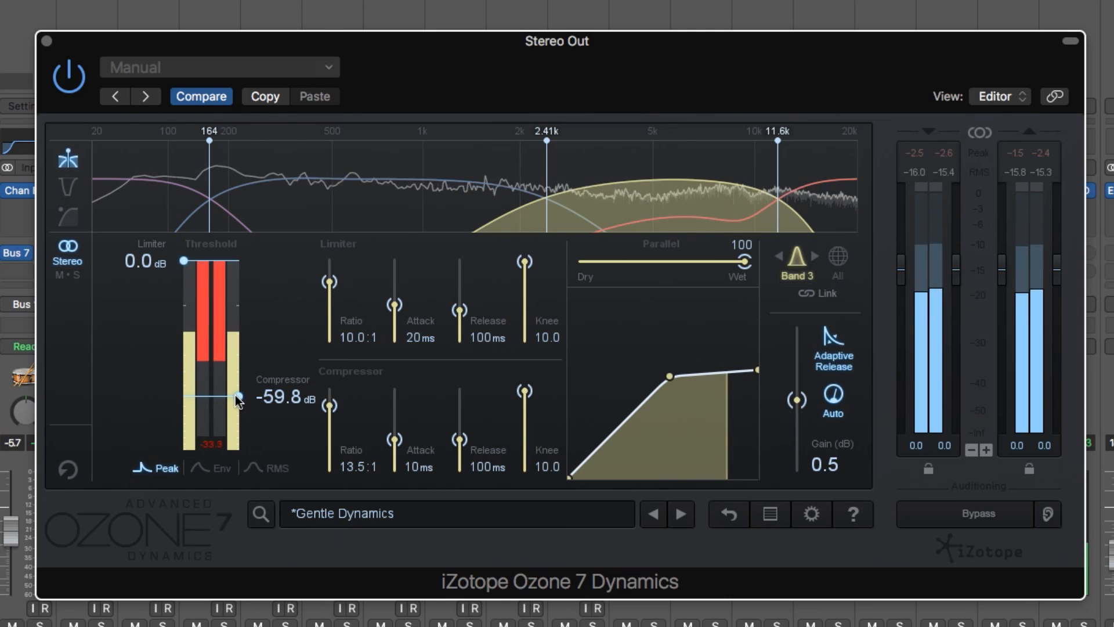
# Set Band 3's compressor threshold to -28.6 dB and its ratio to 5.2:1, trying a negative ratio on the way
pyautogui.moveTo(238, 396); pyautogui.dragTo(239, 344)
pyautogui.moveTo(329, 406); pyautogui.dragTo(330, 427)
pyautogui.moveTo(239, 344); pyautogui.dragTo(238, 352)
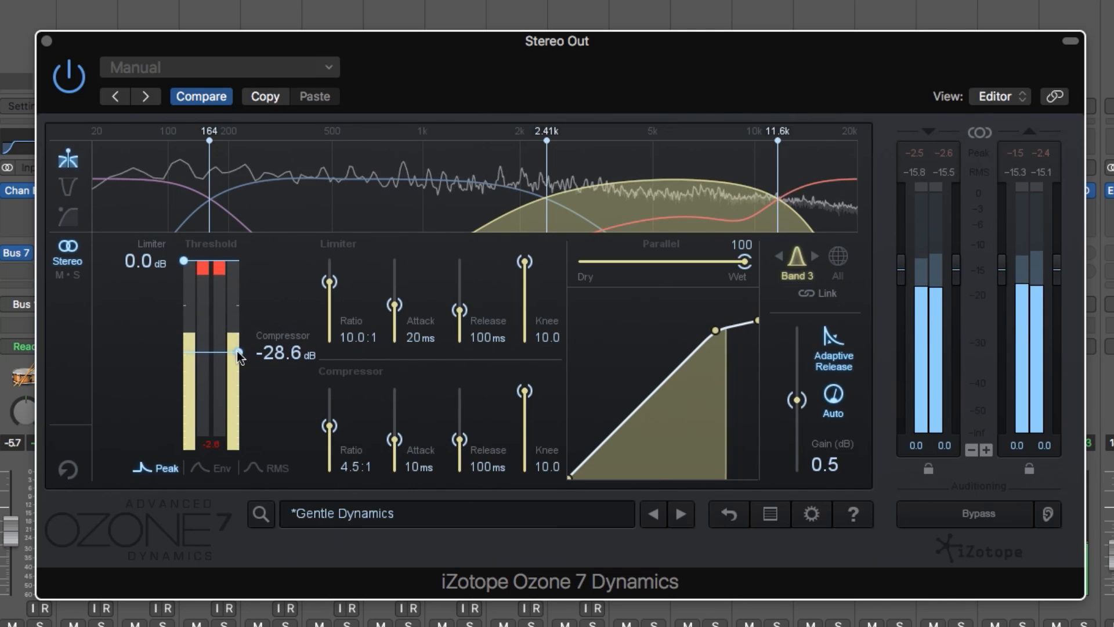
pyautogui.moveTo(329, 425); pyautogui.dragTo(329, 475)
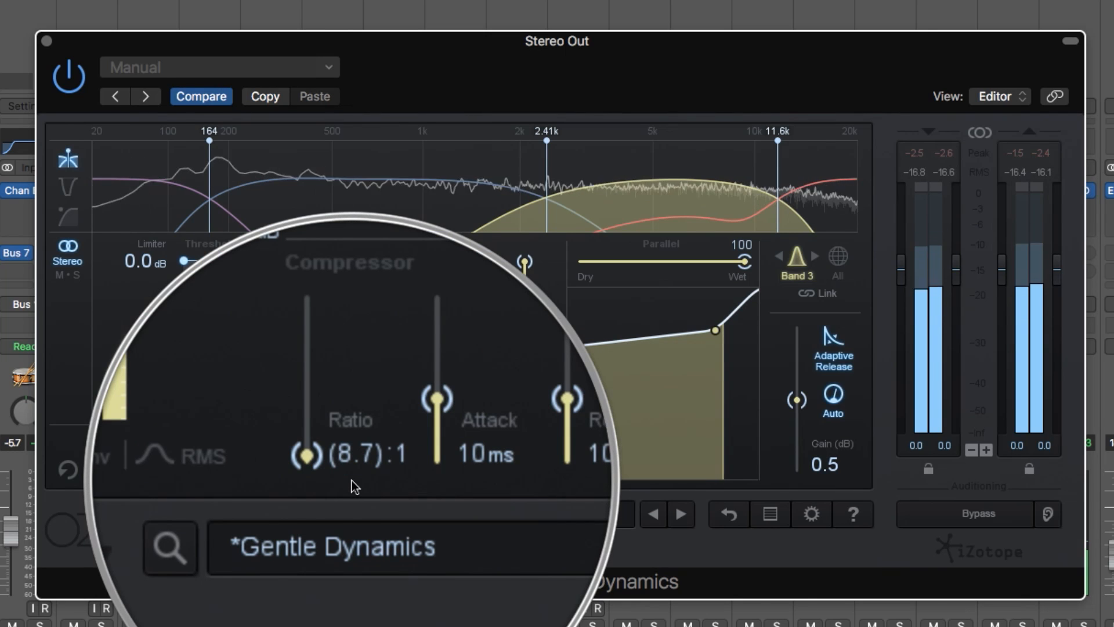
pyautogui.moveTo(330, 470); pyautogui.dragTo(332, 417)
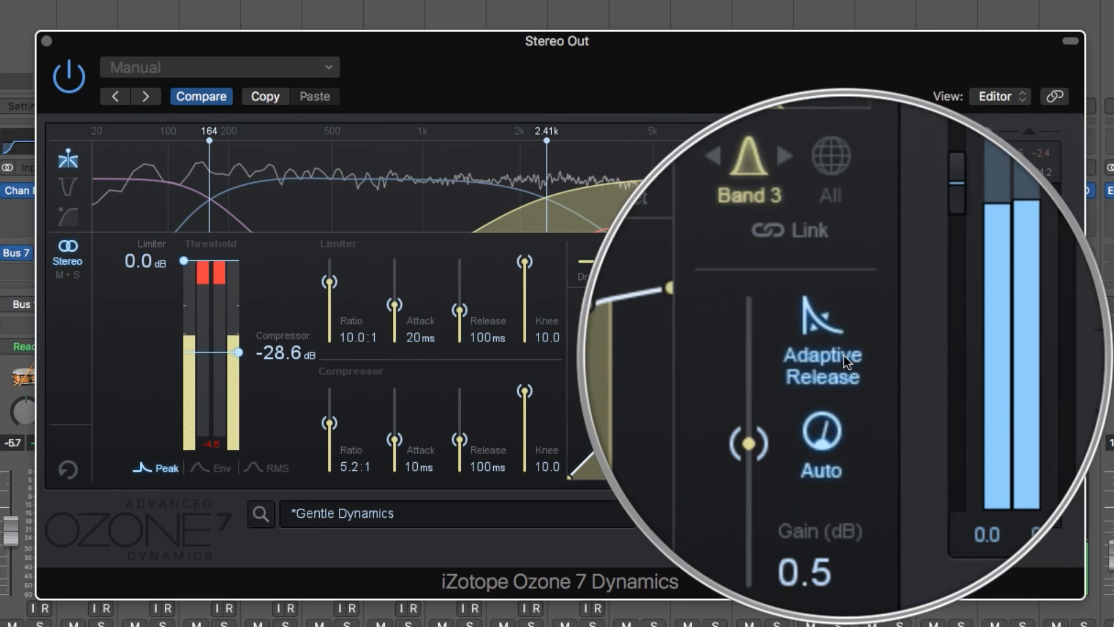
# Switch Adaptive Release off and on again, and try adjusting Band 3's compressor release
pyautogui.click(844, 355)
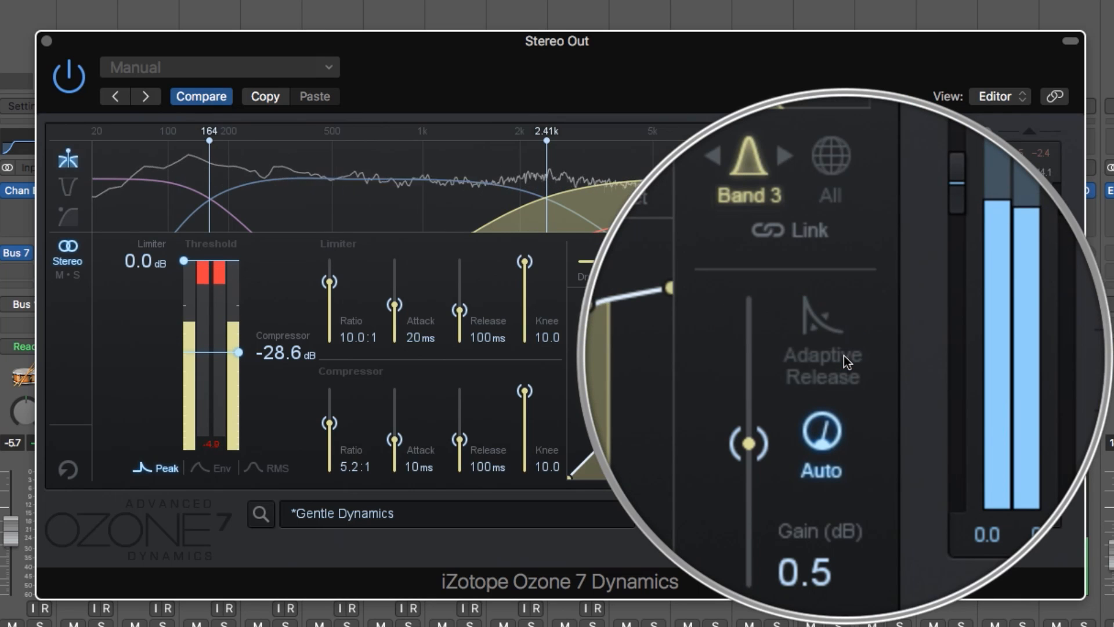
pyautogui.click(844, 355)
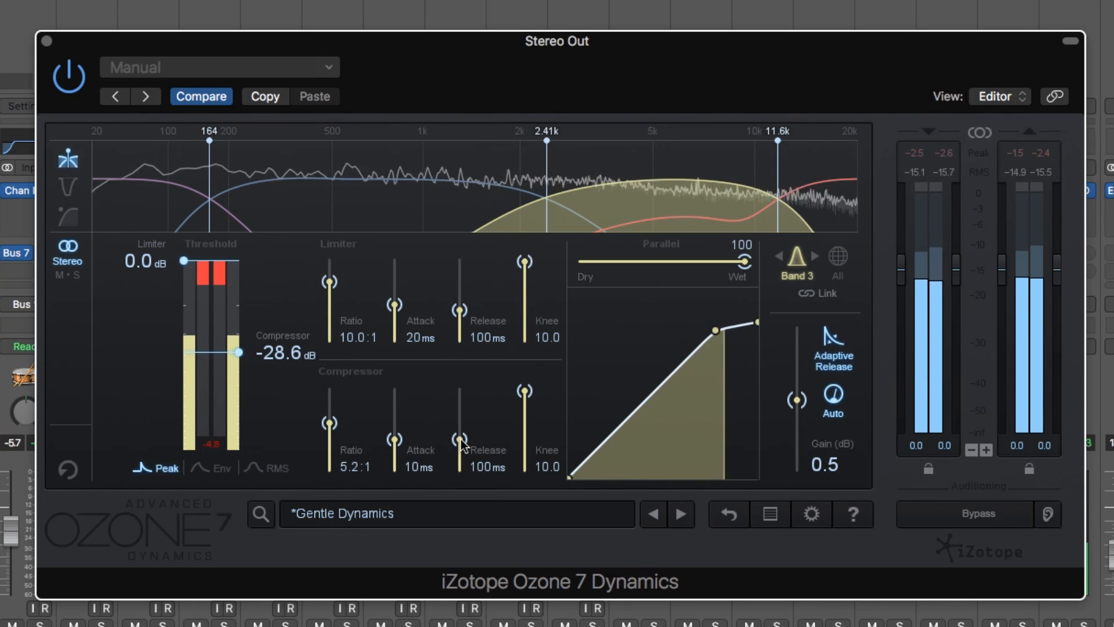
pyautogui.moveTo(461, 413); pyautogui.dragTo(460, 446)
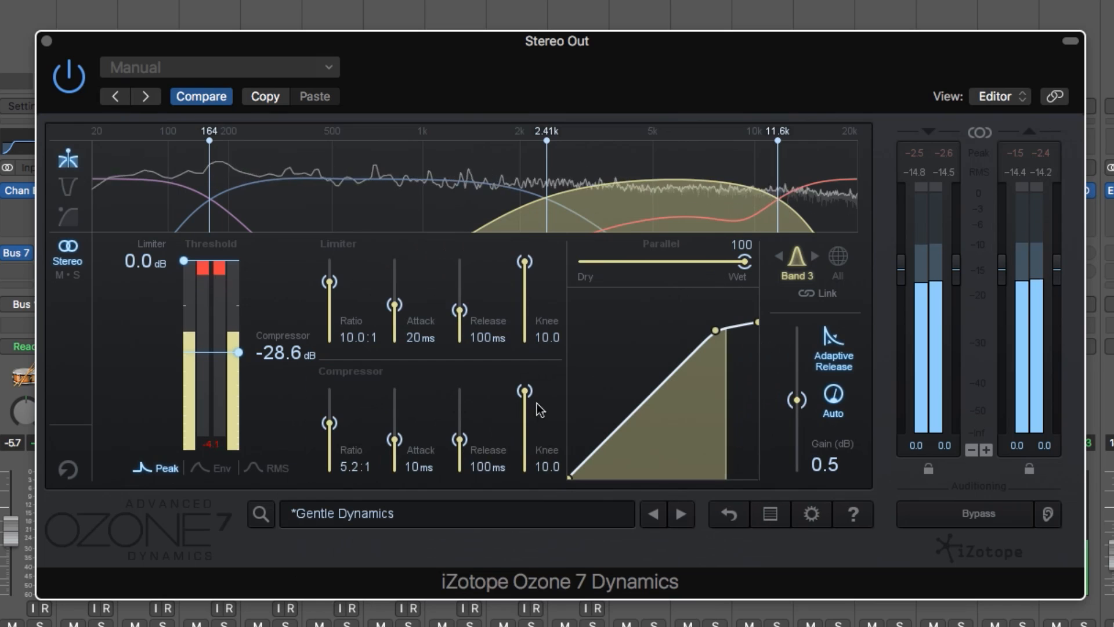
# Try hard and soft knee settings on Band 3's compressor, ending at 0.8
pyautogui.moveTo(526, 394); pyautogui.dragTo(521, 521)
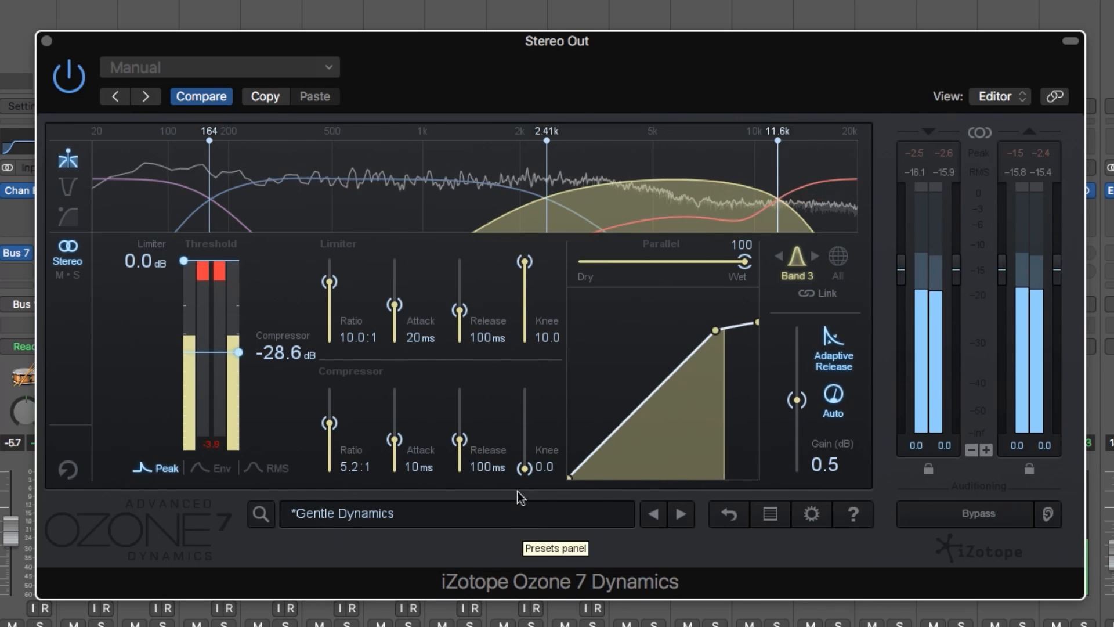
pyautogui.moveTo(524, 468); pyautogui.dragTo(527, 412)
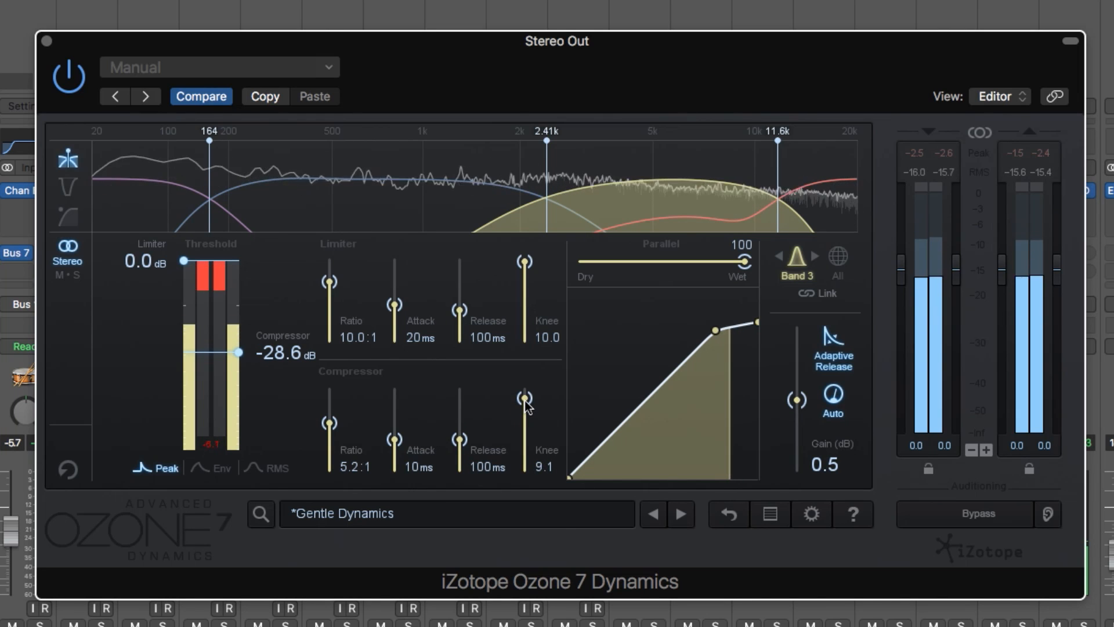
pyautogui.moveTo(525, 401); pyautogui.dragTo(526, 437)
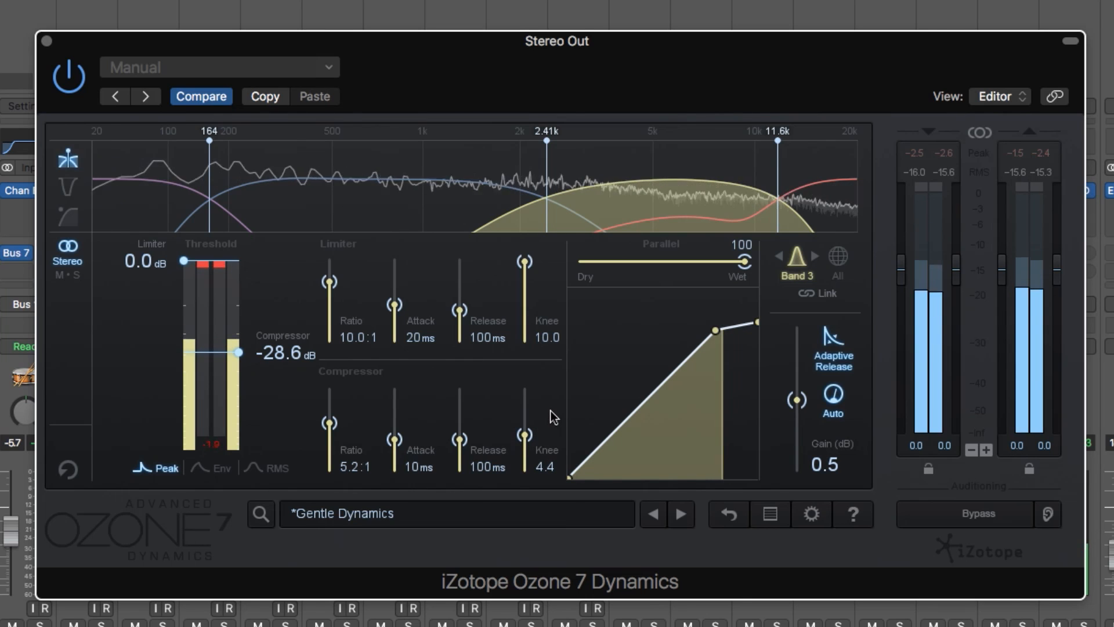
pyautogui.moveTo(526, 435); pyautogui.dragTo(521, 469)
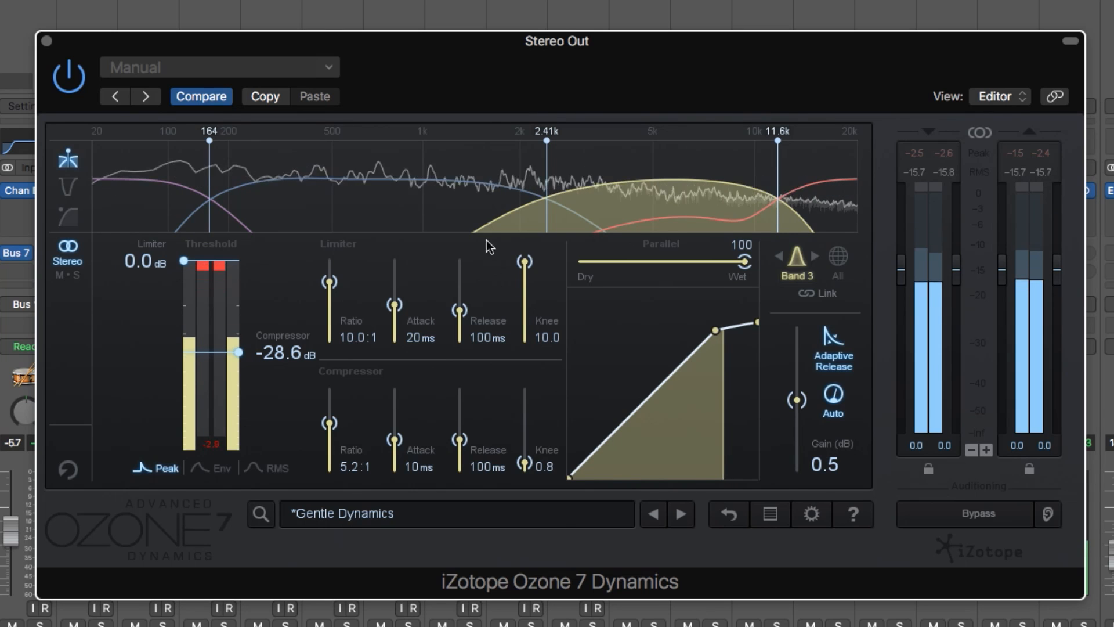
# Set the compressor knee to 9.4 on Band 2 and 7.2 on Band 3
pyautogui.click(469, 213)
pyautogui.click(593, 212)
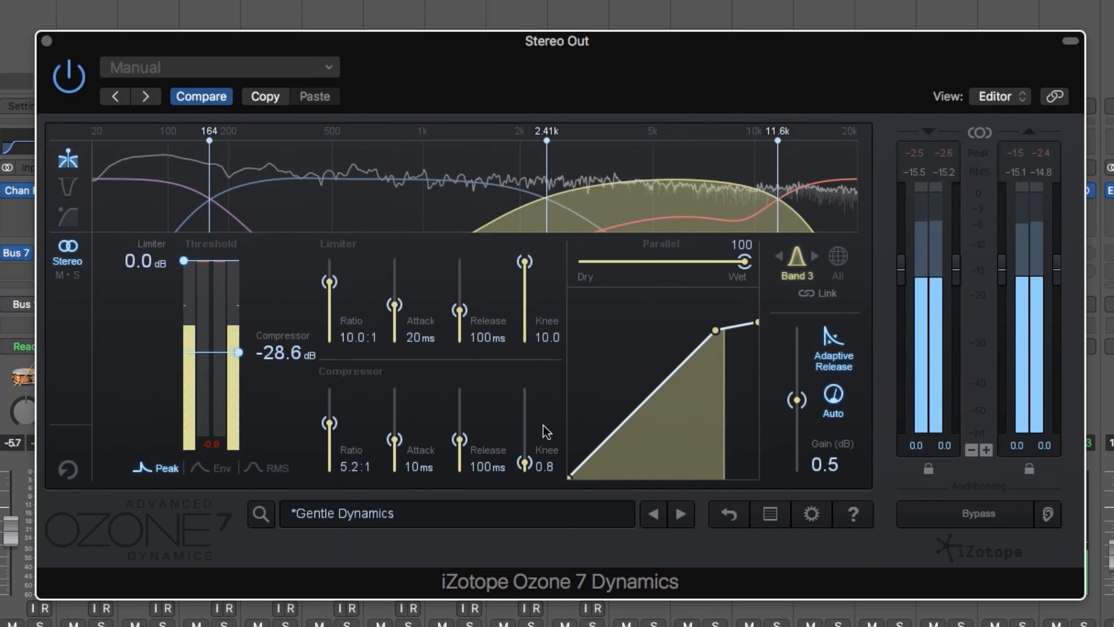
pyautogui.click(477, 191)
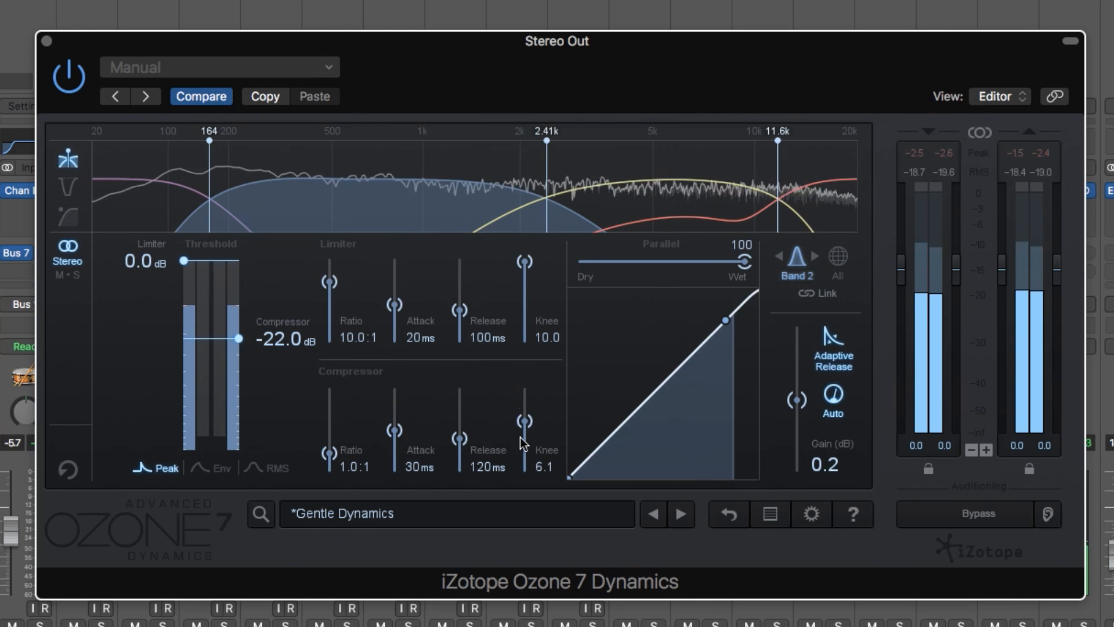
pyautogui.moveTo(524, 452); pyautogui.dragTo(524, 398)
pyautogui.click(586, 214)
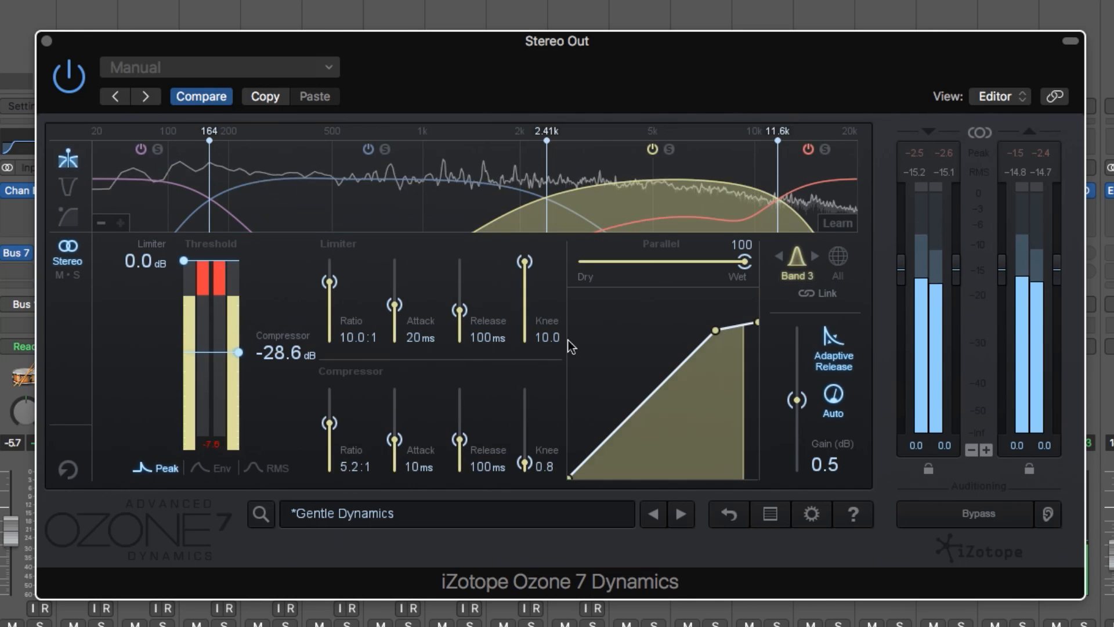
pyautogui.moveTo(527, 441); pyautogui.dragTo(527, 406)
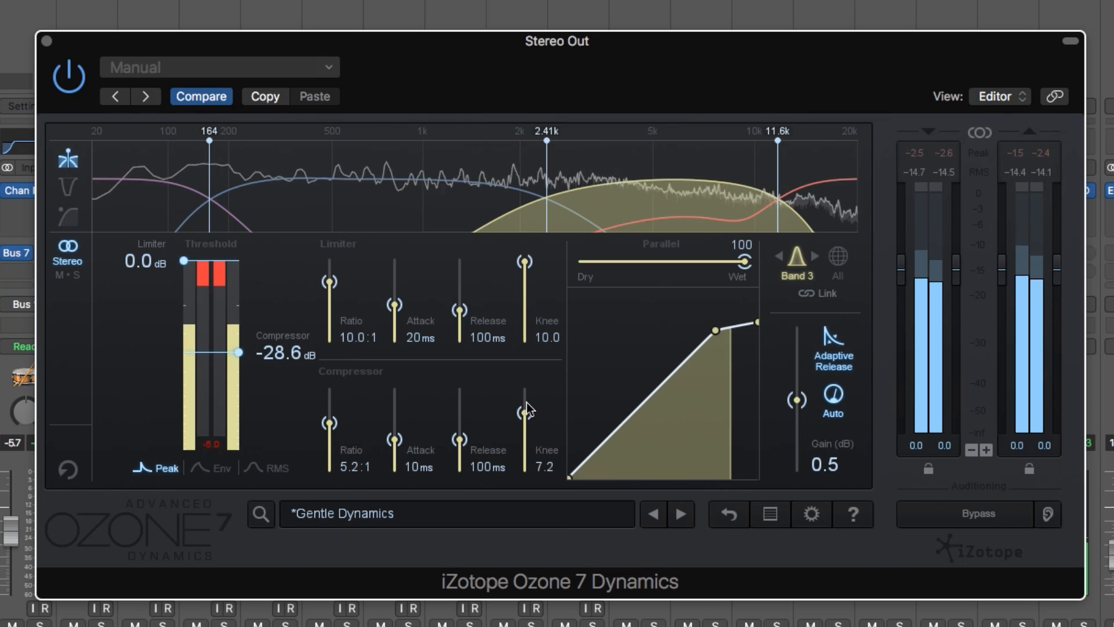
# Look over Band 4, and lower Band 1's compressor knee to a harder setting
pyautogui.click(788, 175)
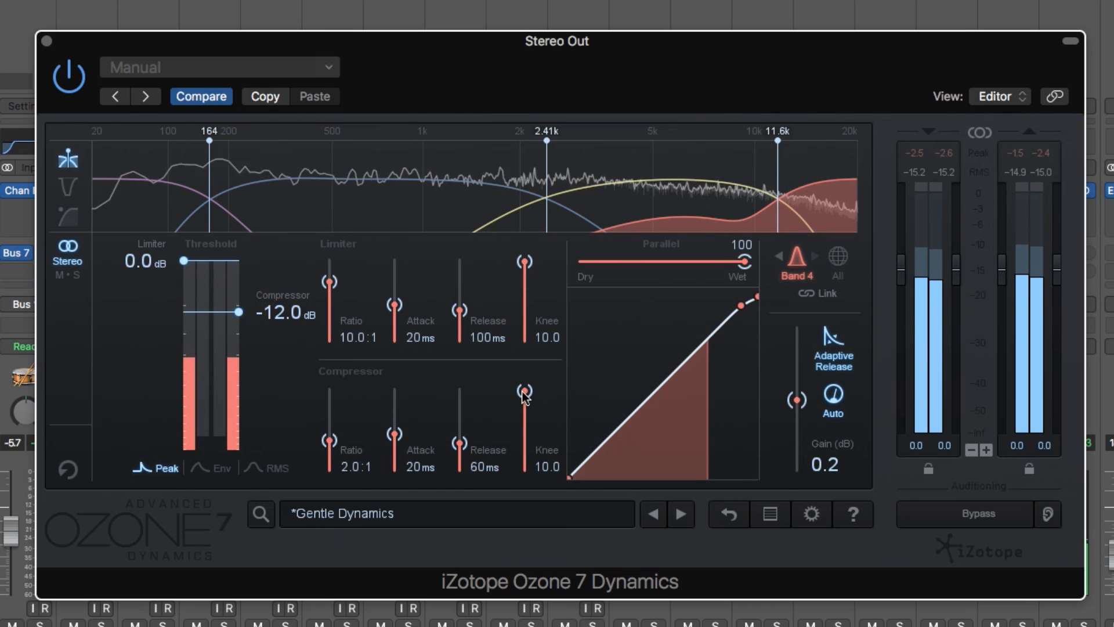
pyautogui.click(164, 193)
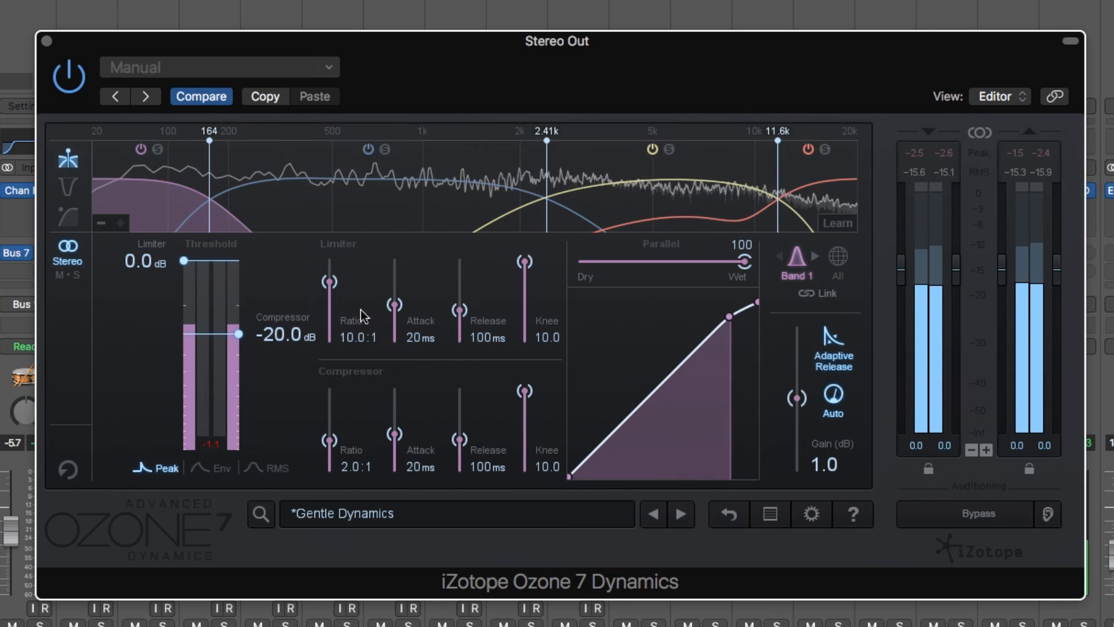
pyautogui.moveTo(524, 391); pyautogui.dragTo(524, 457)
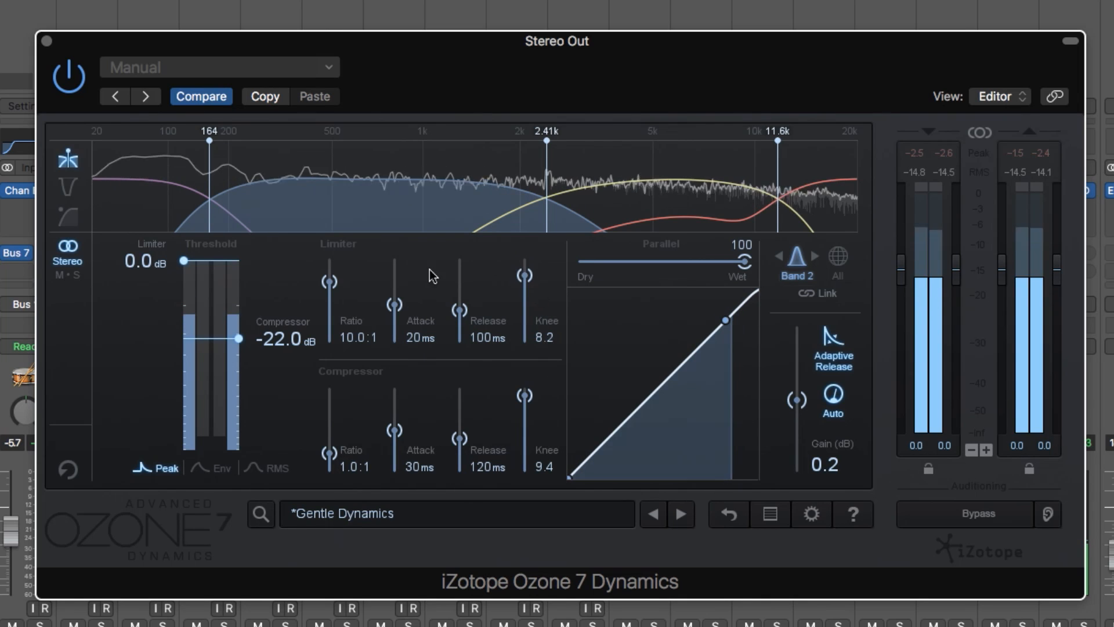
# Lower Band 2's limiter threshold to -30.8 dB and compressor threshold to -60.3 dB, with ratios of 5.8:1 and 1.4:1
pyautogui.moveTo(184, 262); pyautogui.dragTo(184, 304)
pyautogui.moveTo(725, 320); pyautogui.dragTo(669, 378)
pyautogui.moveTo(753, 303); pyautogui.dragTo(712, 346)
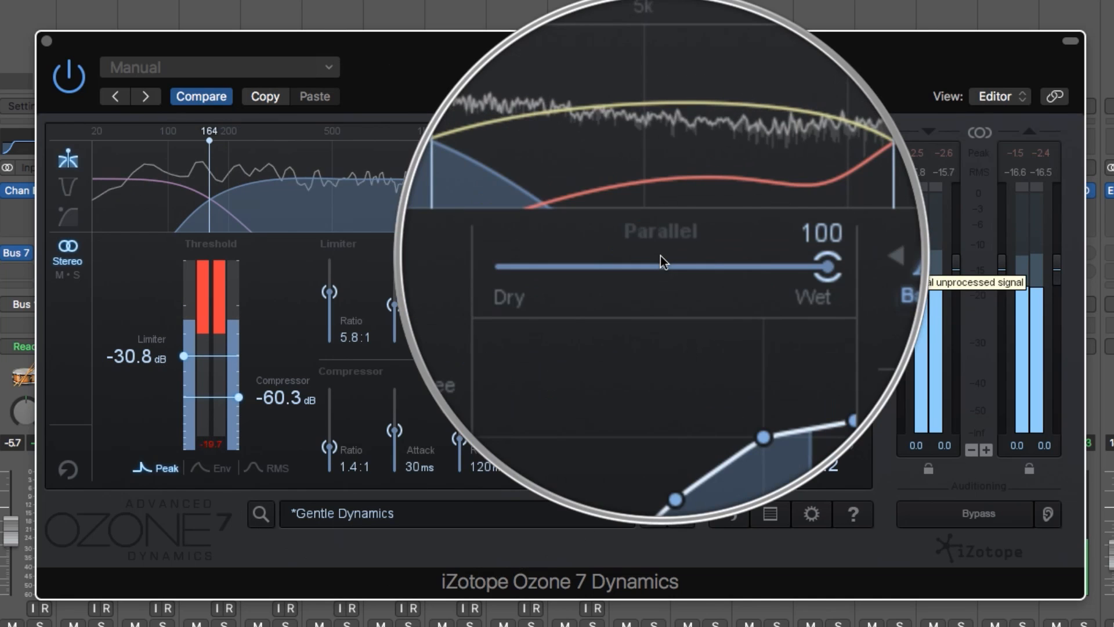
# Set Band 2's parallel dry/wet mix to 69
pyautogui.moveTo(757, 273); pyautogui.dragTo(693, 268)
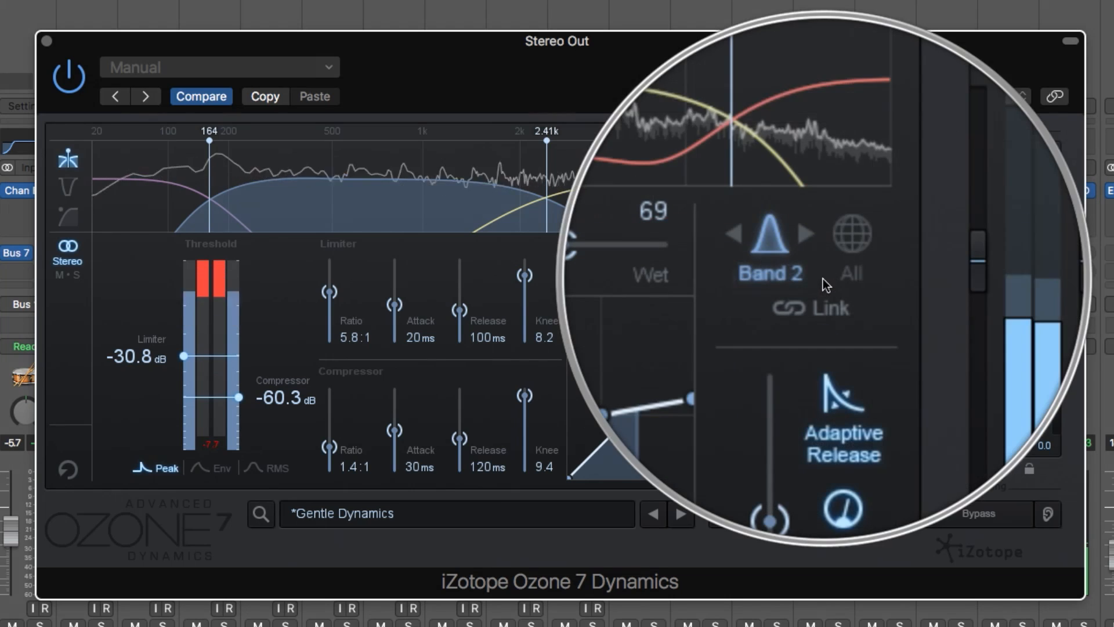
# Step through Bands 3 and 4 to check their controls and return to Band 2
pyautogui.click(816, 257)
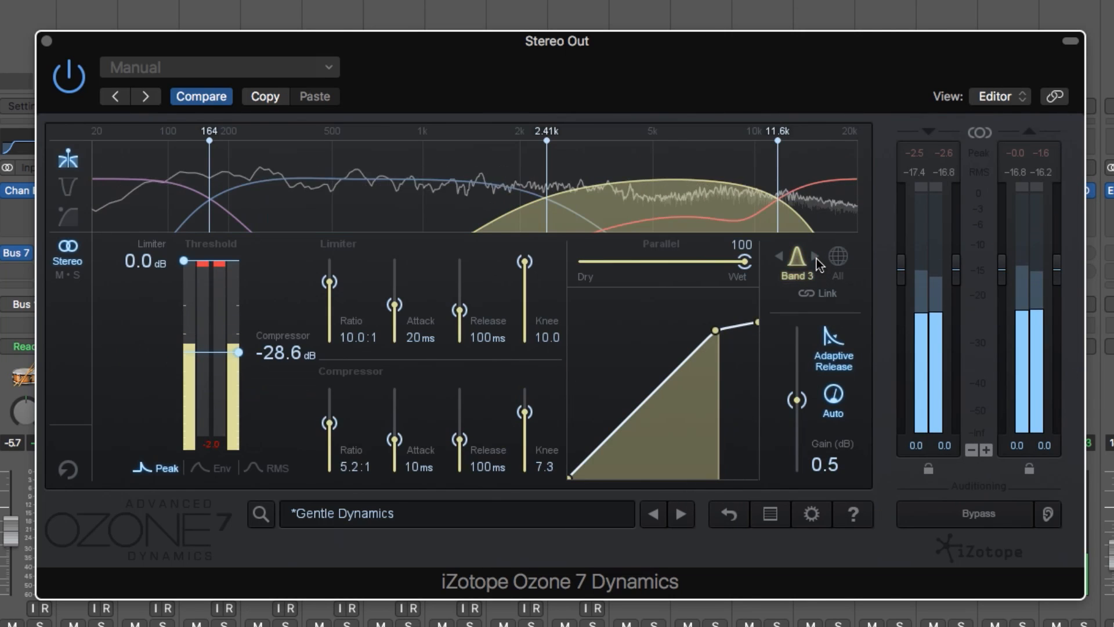
pyautogui.click(816, 257)
pyautogui.click(779, 256)
pyautogui.click(780, 256)
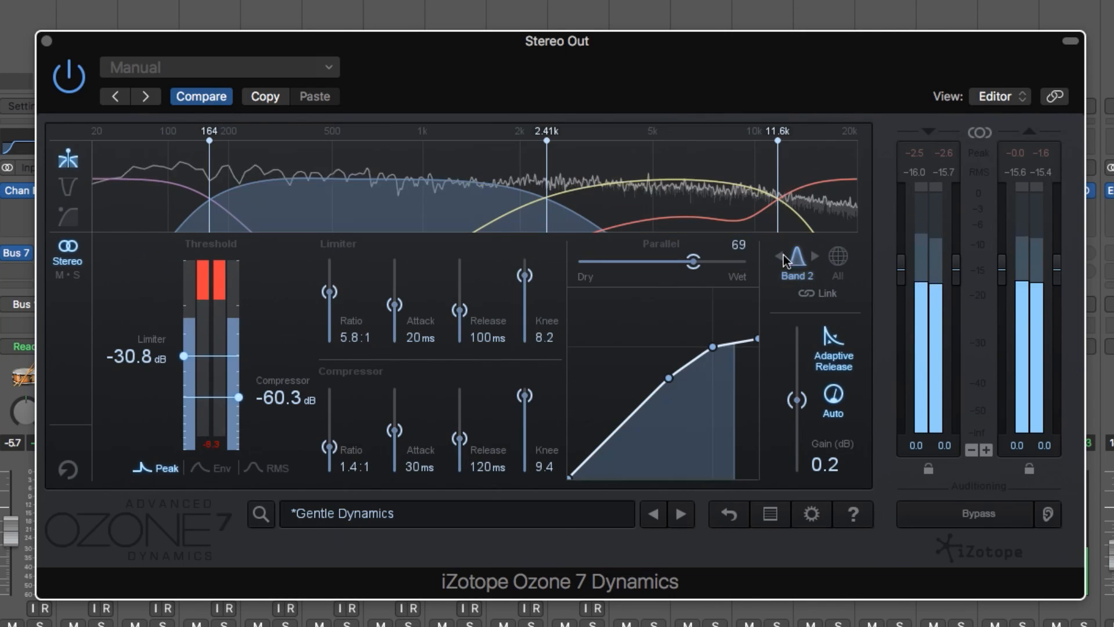
# Show all bands linked together, and set Band 3's compressor threshold to -36.5 dB and the overall gain to -0.8 dB
pyautogui.click(839, 257)
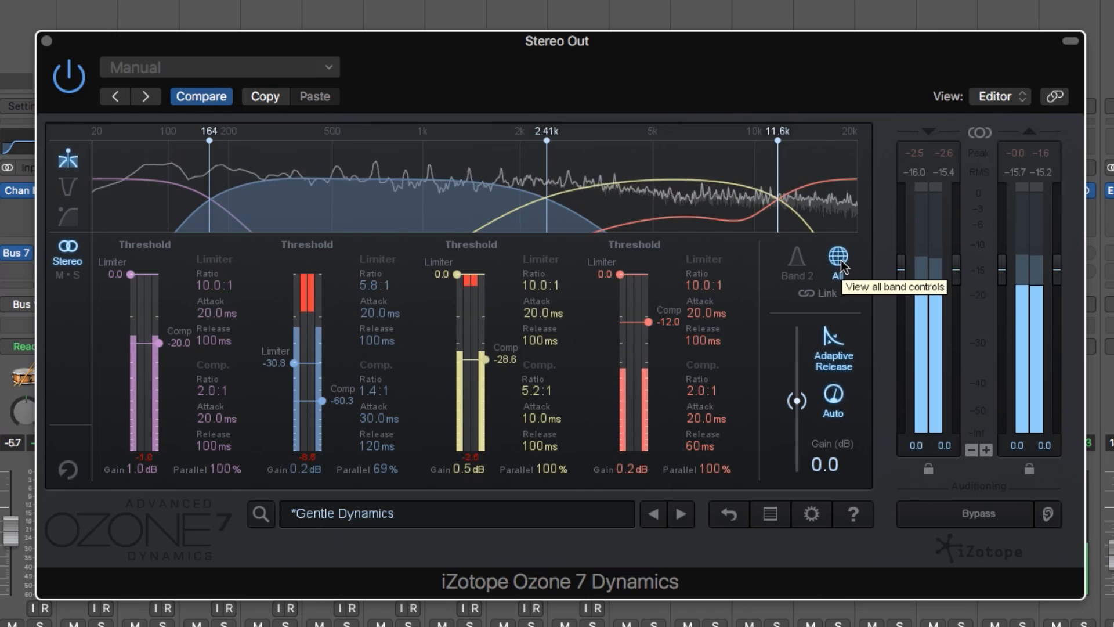
pyautogui.click(818, 296)
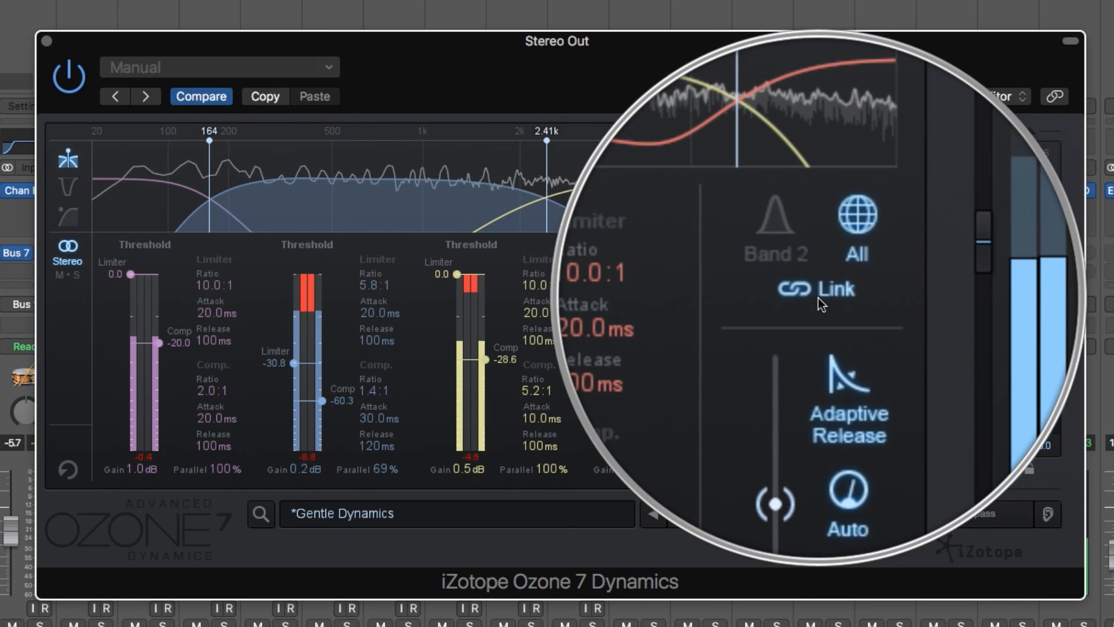
pyautogui.moveTo(482, 358)
pyautogui.mouseDown()
pyautogui.moveTo(479, 416)
pyautogui.moveTo(476, 370)
pyautogui.mouseUp()
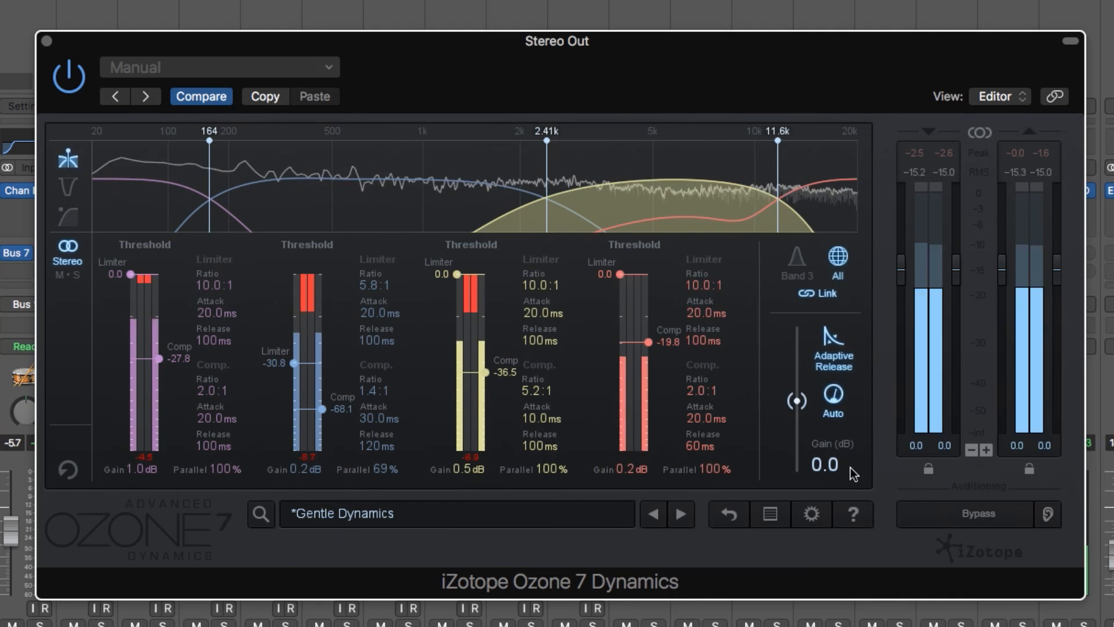
pyautogui.moveTo(797, 400)
pyautogui.mouseDown()
pyautogui.moveTo(798, 378)
pyautogui.moveTo(799, 403)
pyautogui.mouseUp()
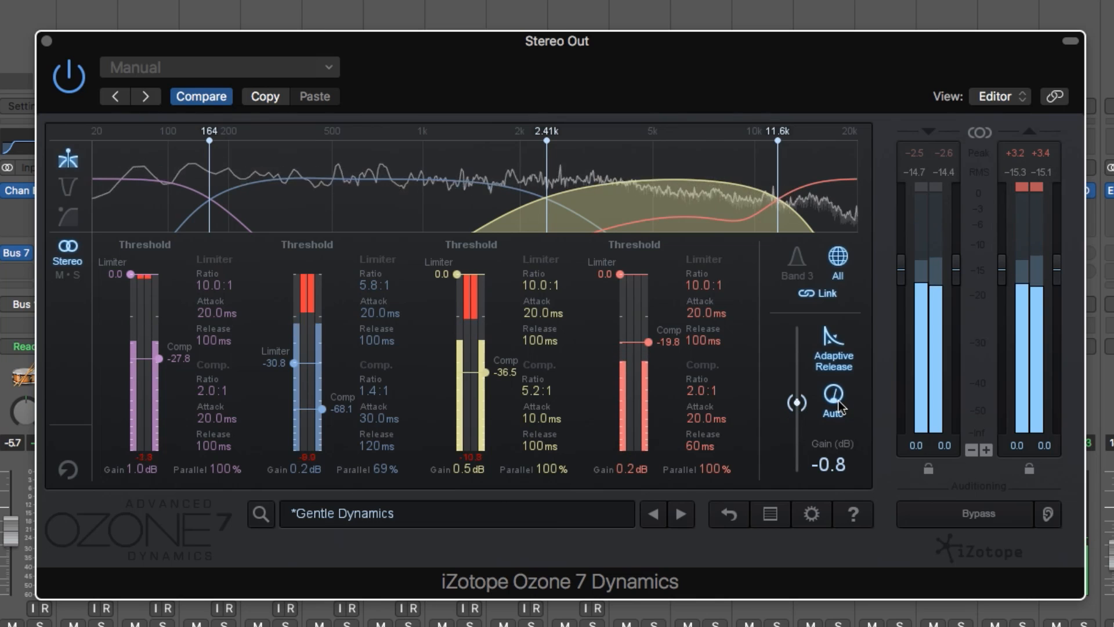
pyautogui.click(838, 400)
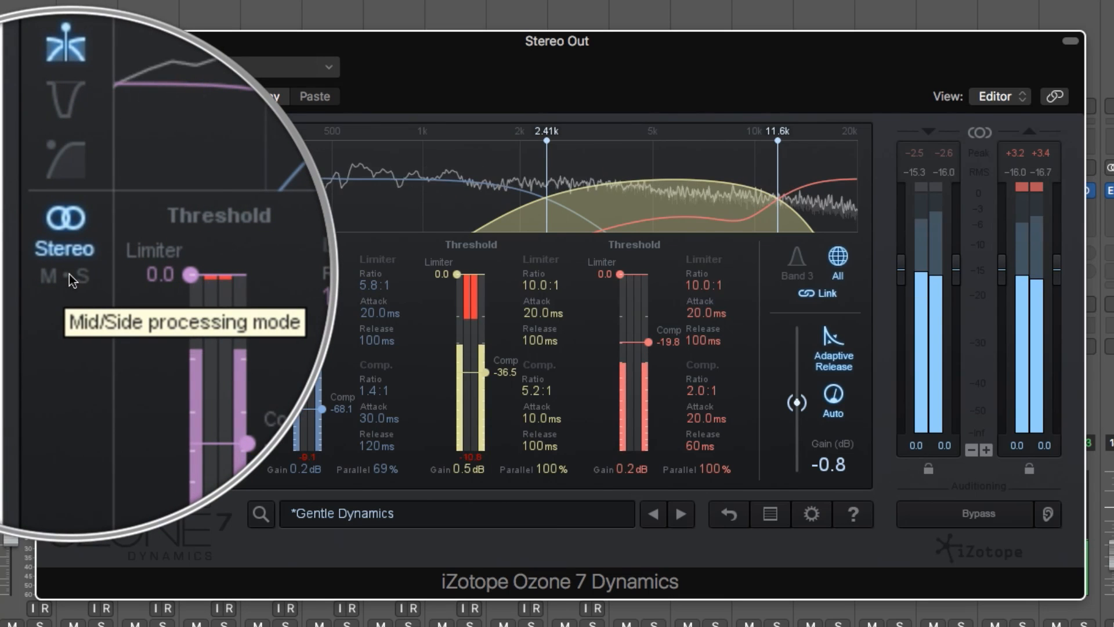
# Try the Mid/Side processing mode and return to Stereo
pyautogui.click(69, 274)
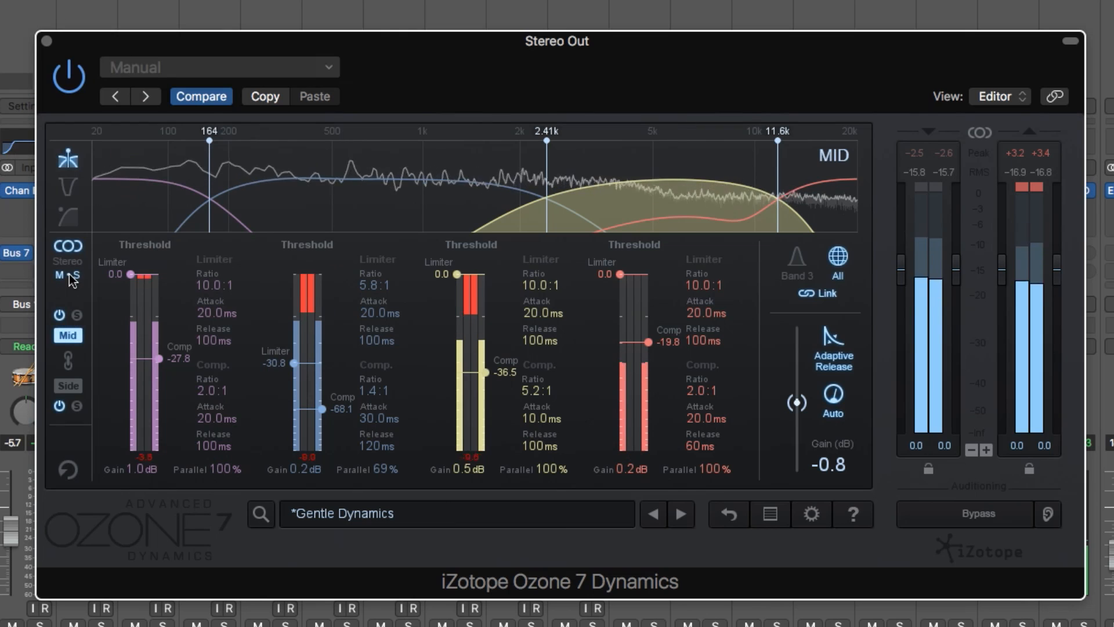
pyautogui.click(70, 267)
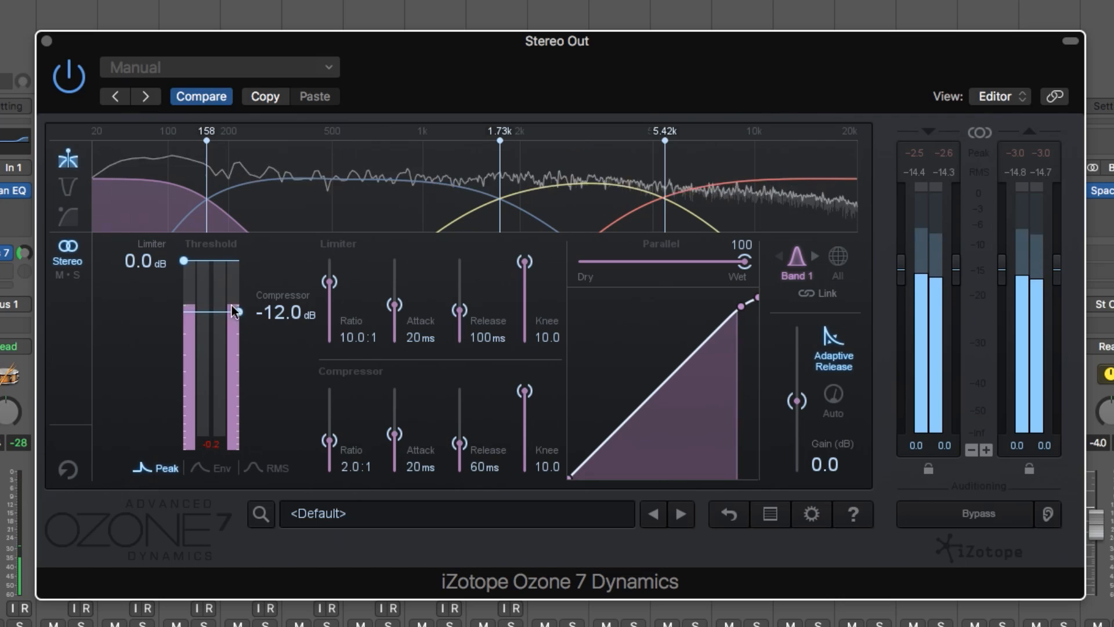
# On Band 1, set the compressor threshold to -26.3 dB, ratio 4.1:1, attack 4 ms, knee 8.2, limiter threshold -2.5 dB and gain 5.4 dB
pyautogui.moveTo(236, 322); pyautogui.dragTo(238, 357)
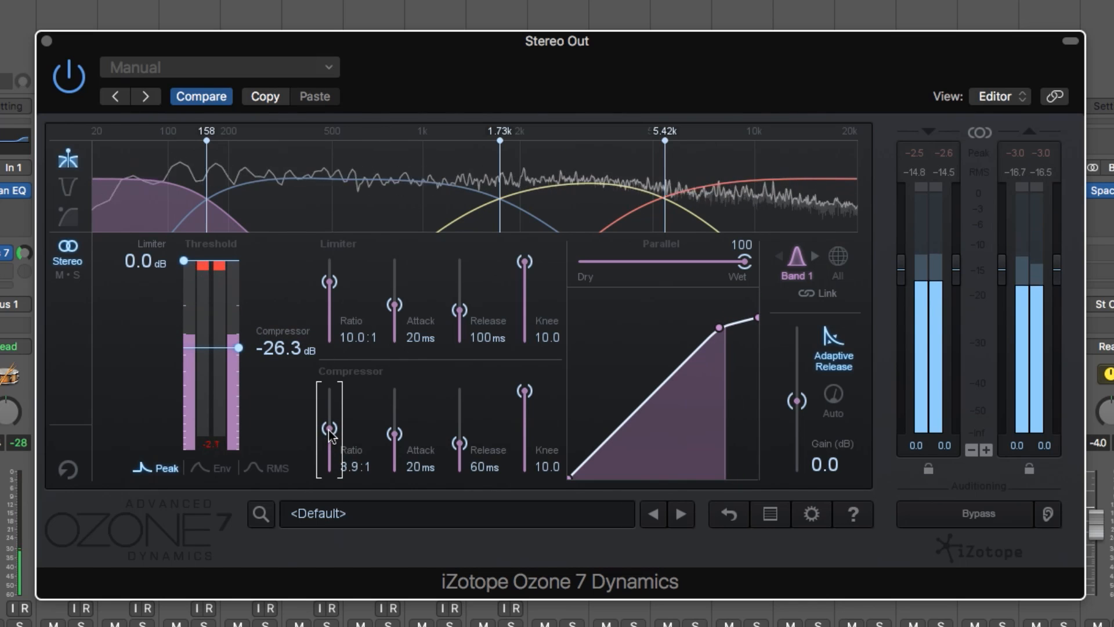
pyautogui.moveTo(329, 429); pyautogui.dragTo(390, 444)
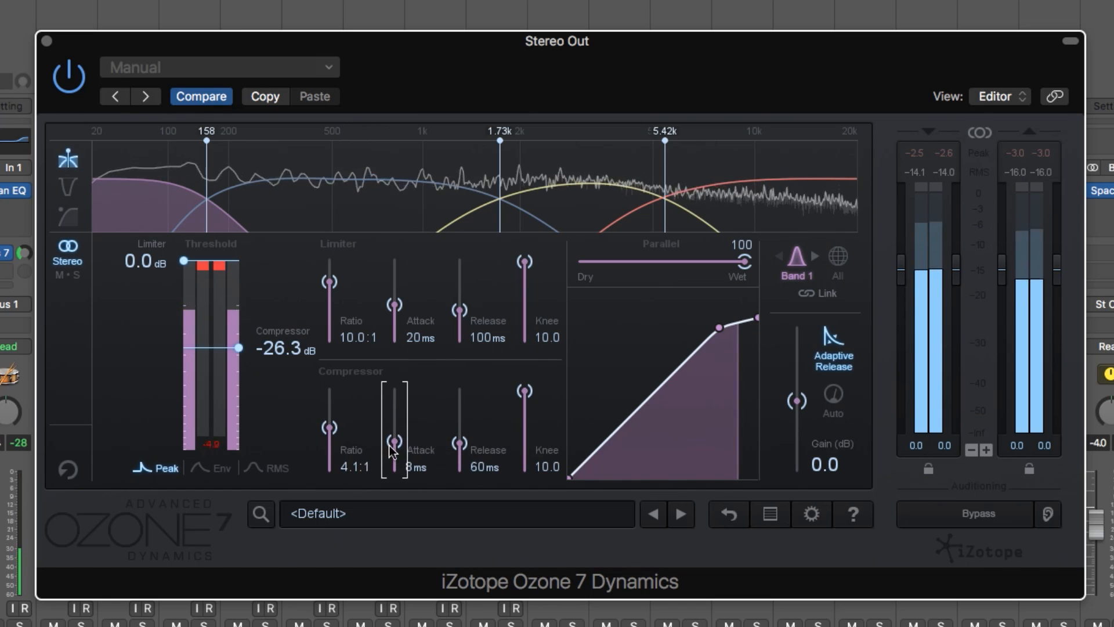
pyautogui.moveTo(525, 400); pyautogui.dragTo(529, 426)
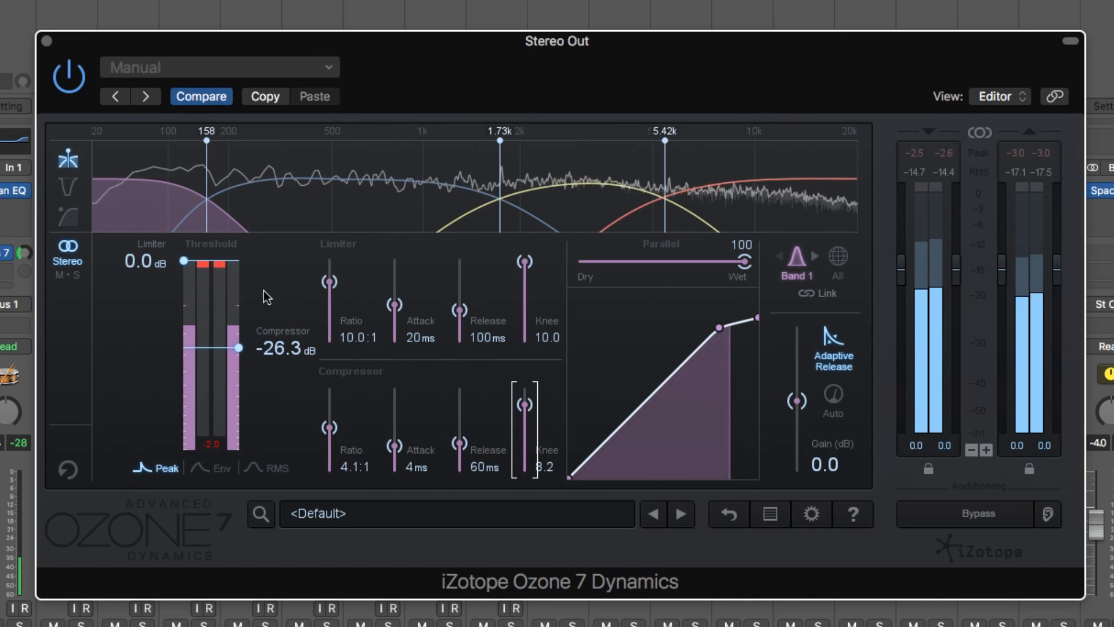
pyautogui.moveTo(186, 262); pyautogui.dragTo(188, 275)
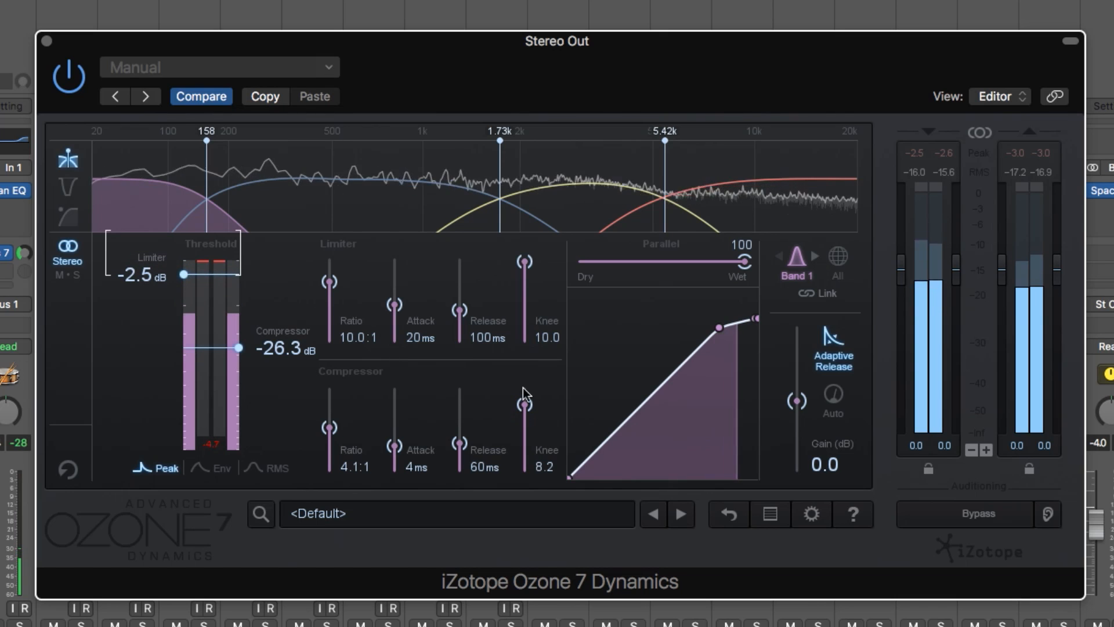
pyautogui.moveTo(796, 404); pyautogui.dragTo(798, 395)
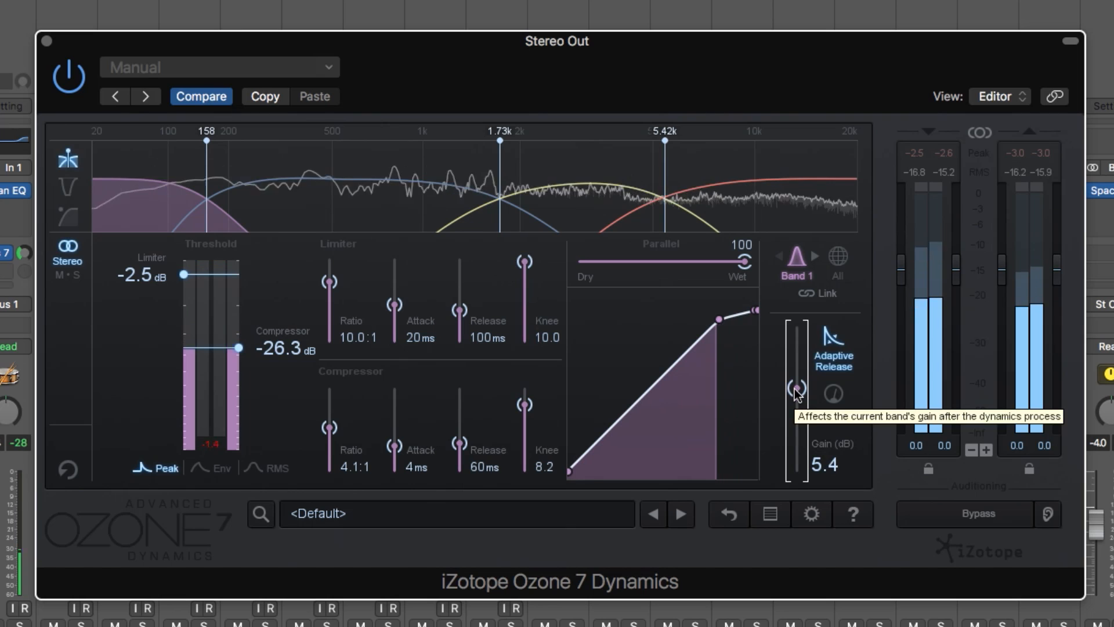
# Solo Band 2 and set its compressor threshold to -32.2 dB, limiter threshold to -1.4 dB, compressor attack to 33 ms and ratio to 2.6:1
pyautogui.click(410, 199)
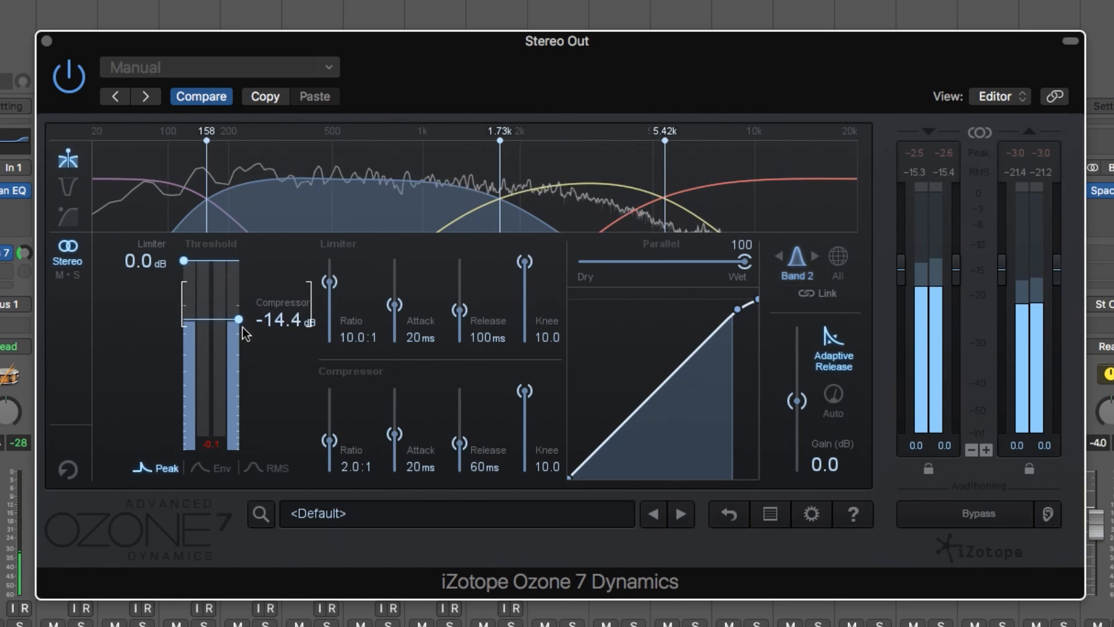
pyautogui.moveTo(183, 263); pyautogui.dragTo(184, 271)
pyautogui.moveTo(394, 440); pyautogui.dragTo(338, 435)
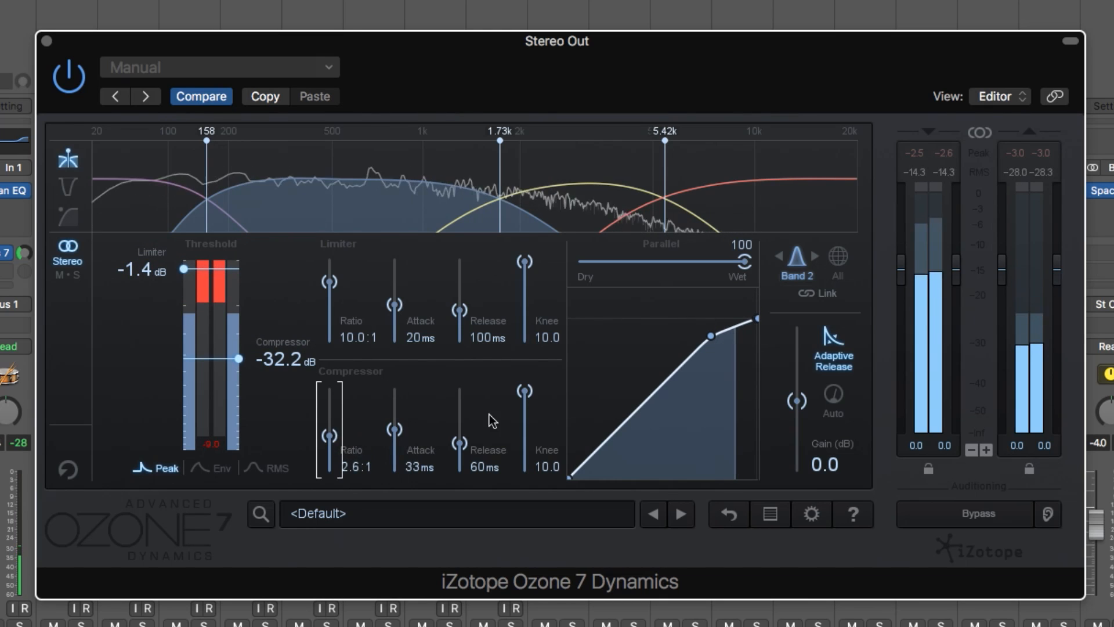
# Set Band 2's compressor knee to 3.3, parallel dry/wet mix to 64 and gain to 2.3 dB
pyautogui.moveTo(524, 401); pyautogui.dragTo(515, 459)
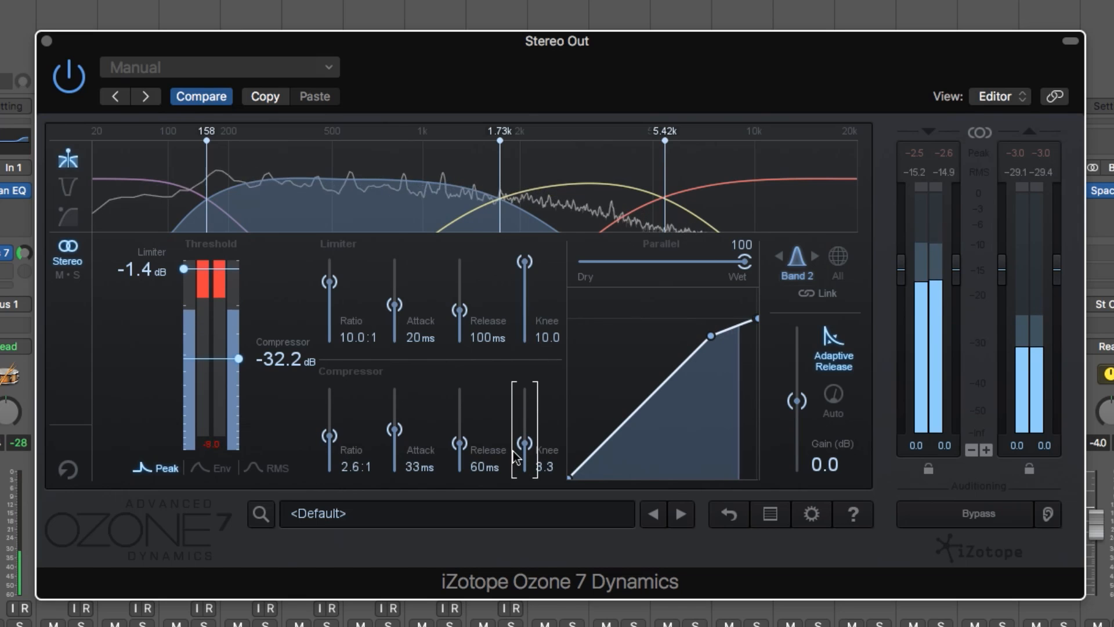
pyautogui.moveTo(745, 262); pyautogui.dragTo(686, 276)
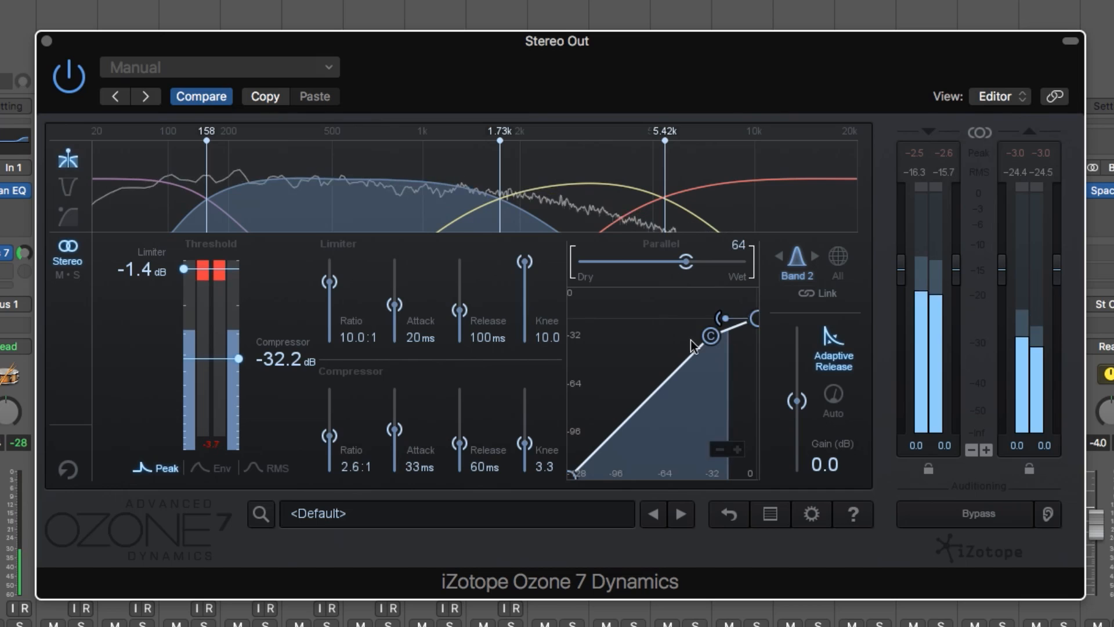
pyautogui.moveTo(797, 404); pyautogui.dragTo(797, 398)
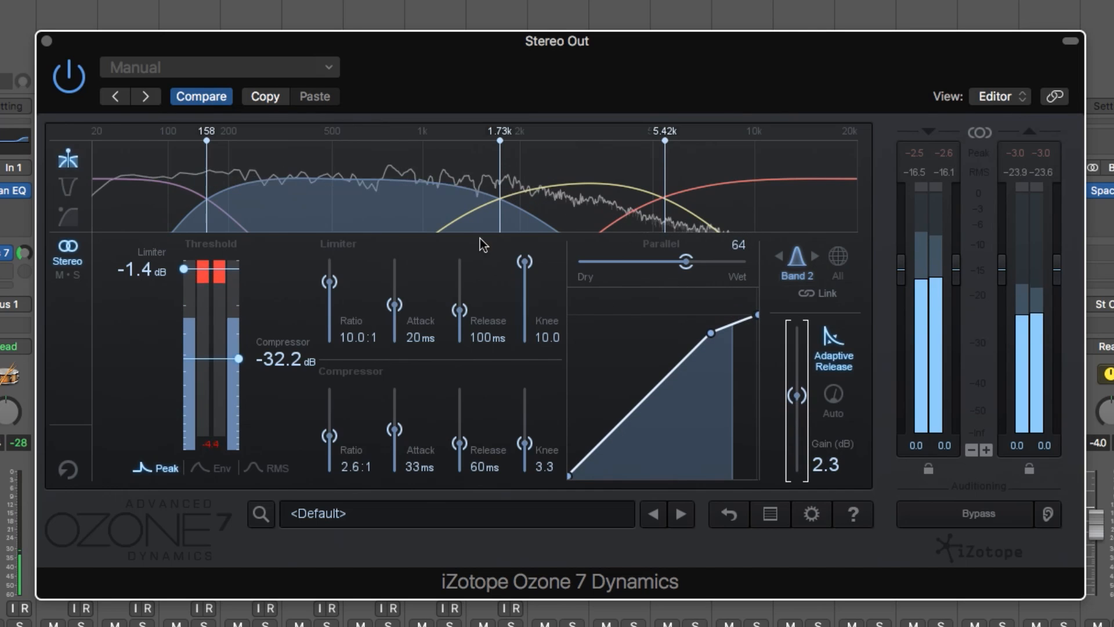
# Solo Band 1, set its parallel dry/wet mix to 74, and clear the solos on Bands 1 and 2
pyautogui.moveTo(192, 185)
pyautogui.click(156, 151)
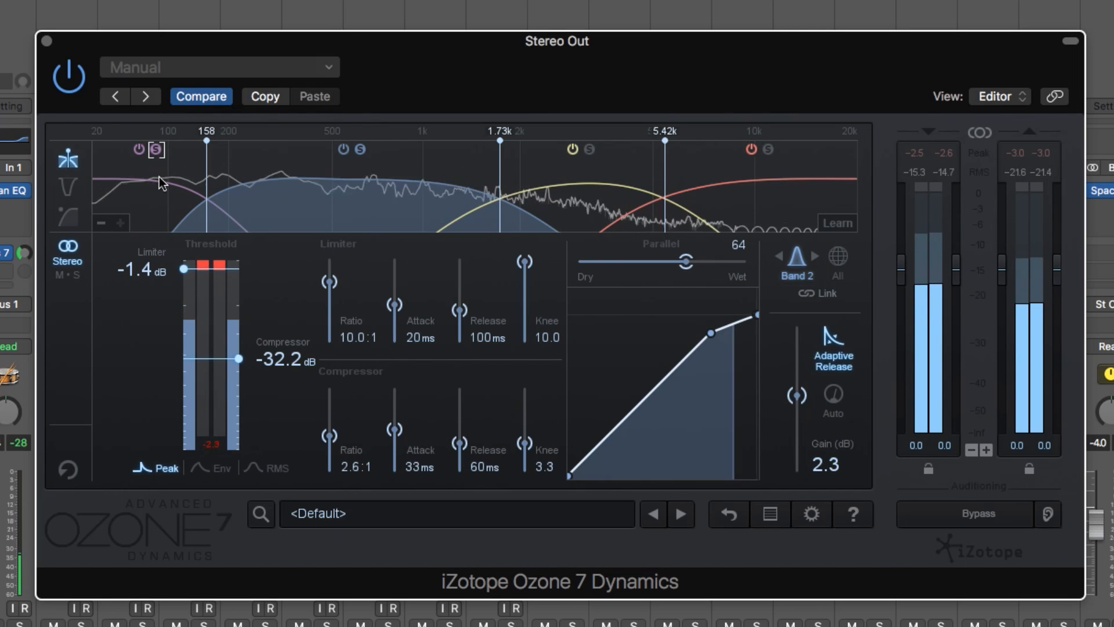
pyautogui.click(162, 183)
pyautogui.moveTo(746, 263); pyautogui.dragTo(709, 263)
pyautogui.click(372, 163)
pyautogui.click(361, 150)
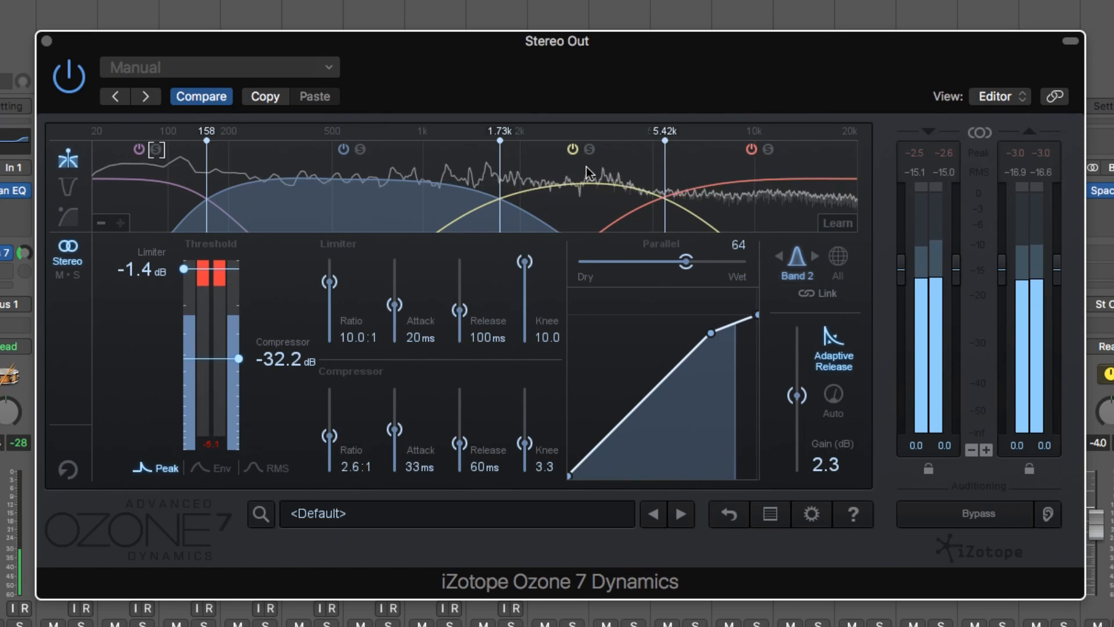
# Solo Band 3 and set its compressor threshold to -25.4 dB, ratio 2.7:1, attack 1 ms, knee 2.5, gain 4.6 dB and dry/wet mix 52
pyautogui.click(592, 148)
pyautogui.moveTo(239, 312); pyautogui.dragTo(236, 348)
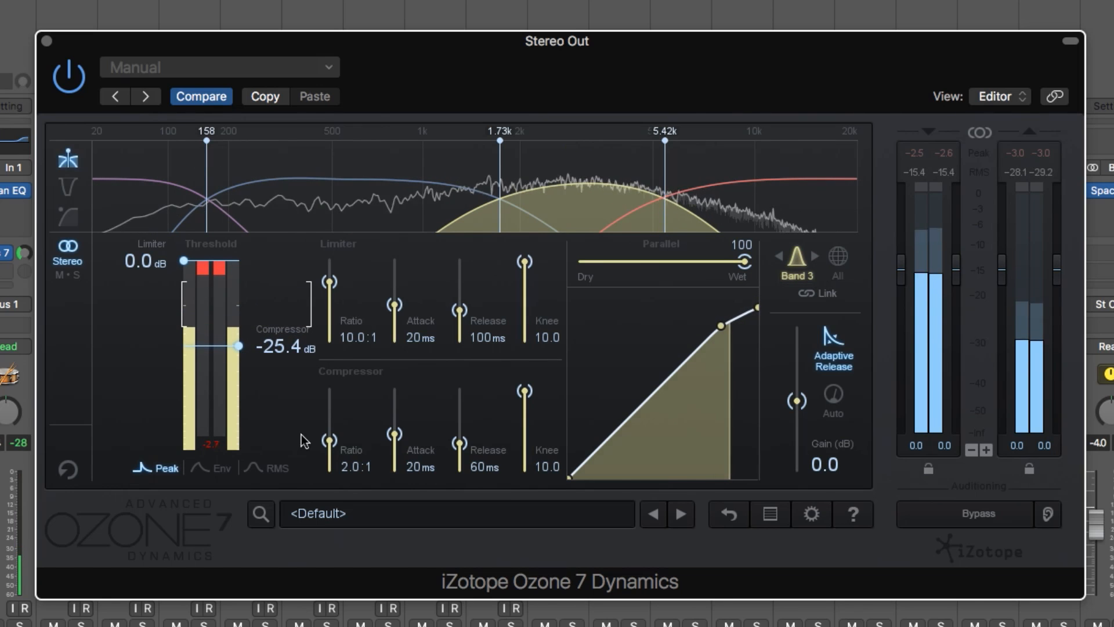
pyautogui.moveTo(525, 390); pyautogui.dragTo(519, 462)
pyautogui.moveTo(398, 437); pyautogui.dragTo(334, 427)
pyautogui.moveTo(395, 445); pyautogui.dragTo(392, 459)
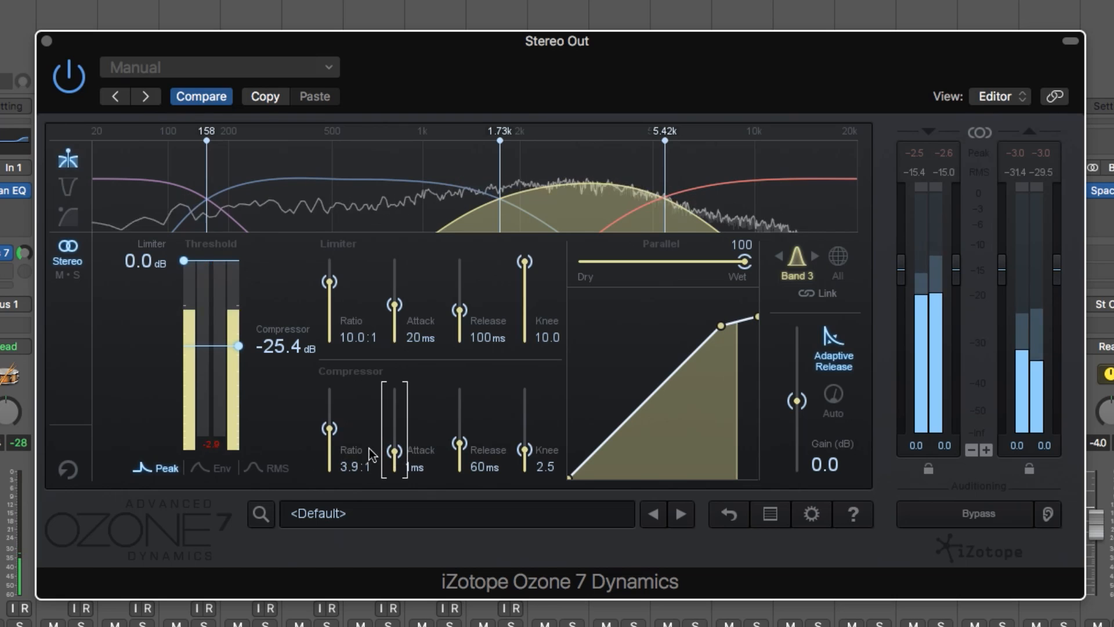
pyautogui.moveTo(329, 428); pyautogui.dragTo(329, 435)
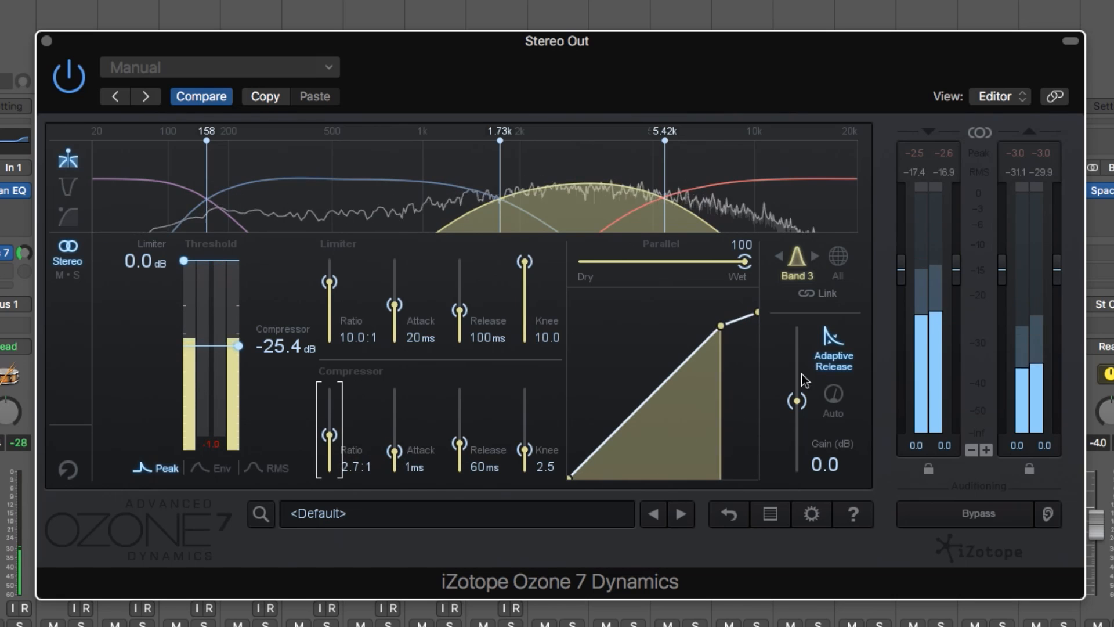
pyautogui.moveTo(798, 401); pyautogui.dragTo(798, 392)
pyautogui.moveTo(744, 261); pyautogui.dragTo(673, 268)
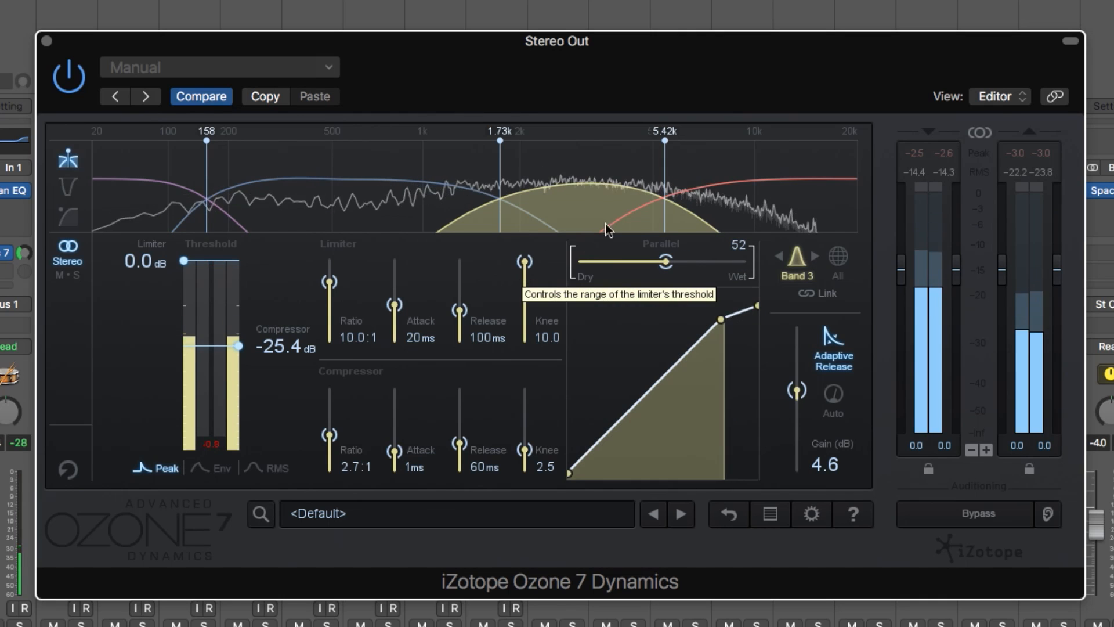
# Solo Band 4 and set its compressor to -38.3 dB, 2.7:1, attack 1 ms, knee 2.9, with limiter threshold -1.3 dB and dry/wet mix 64
pyautogui.click(767, 168)
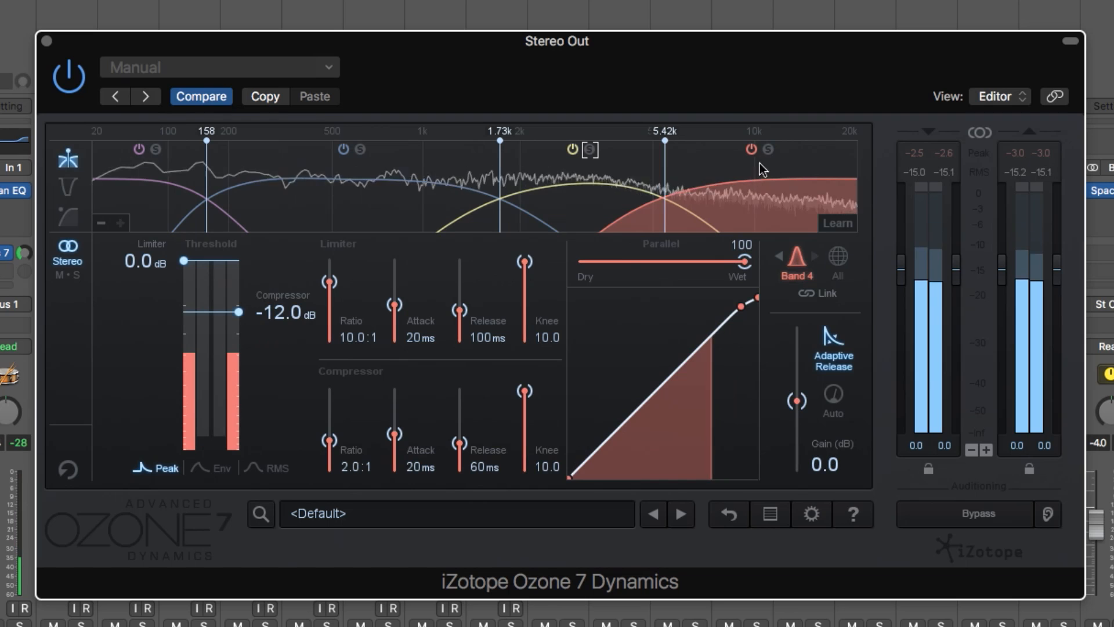
pyautogui.moveTo(238, 312); pyautogui.dragTo(243, 372)
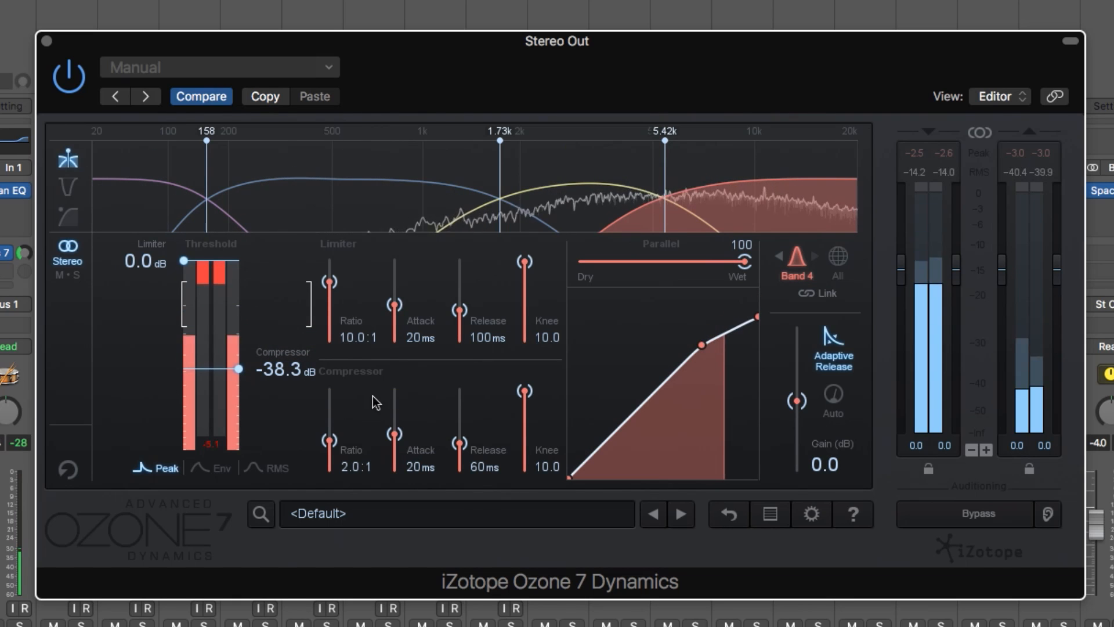
pyautogui.moveTo(330, 440); pyautogui.dragTo(331, 435)
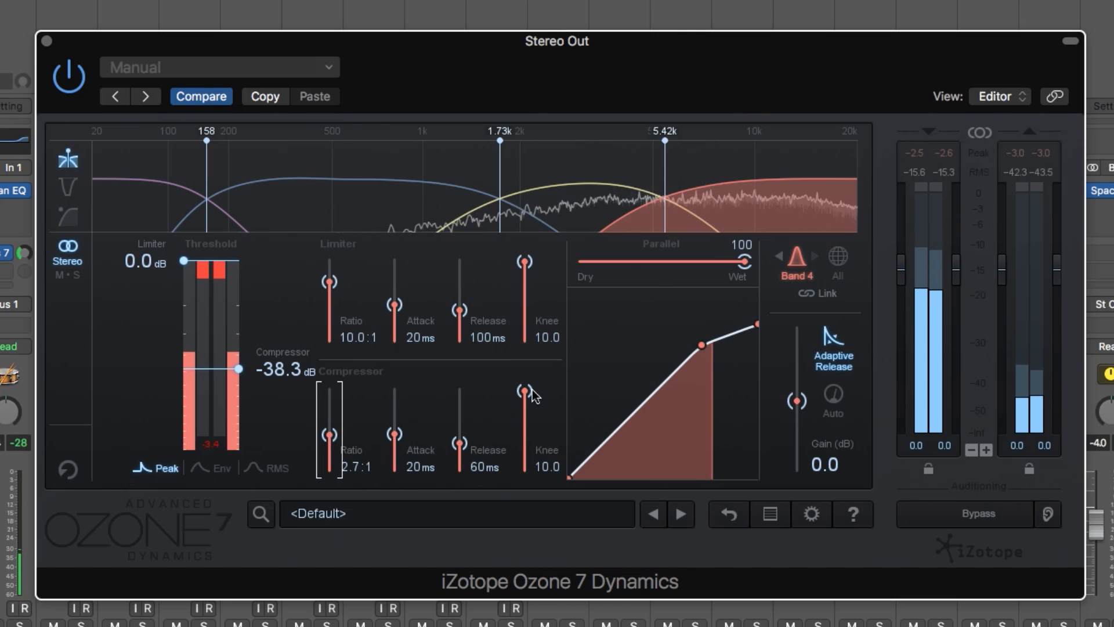
pyautogui.moveTo(524, 392); pyautogui.dragTo(523, 449)
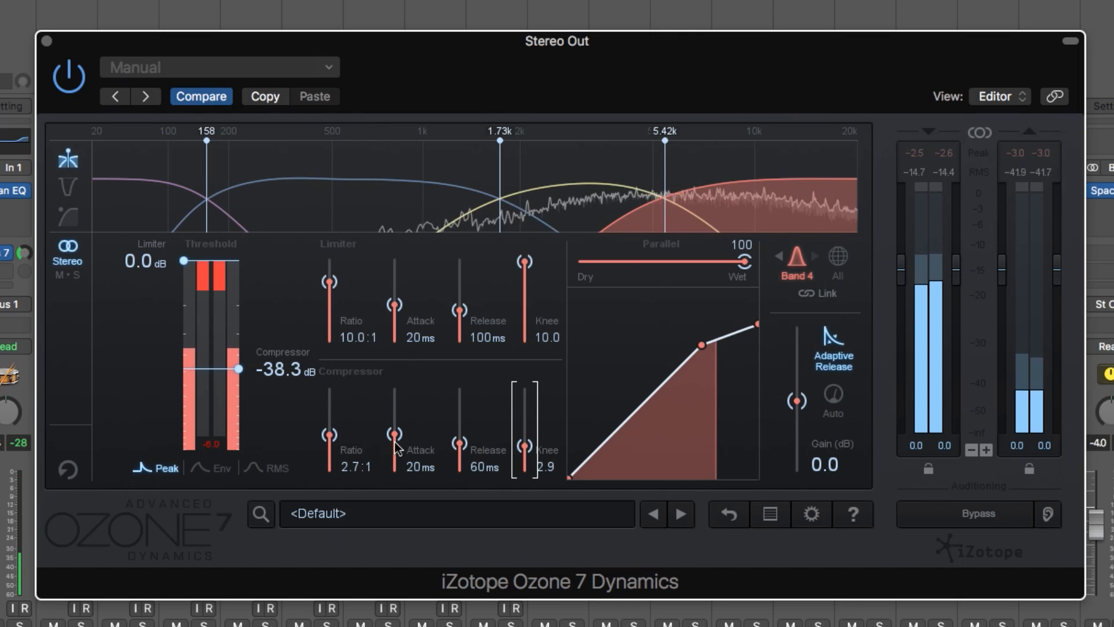
pyautogui.moveTo(396, 440); pyautogui.dragTo(396, 461)
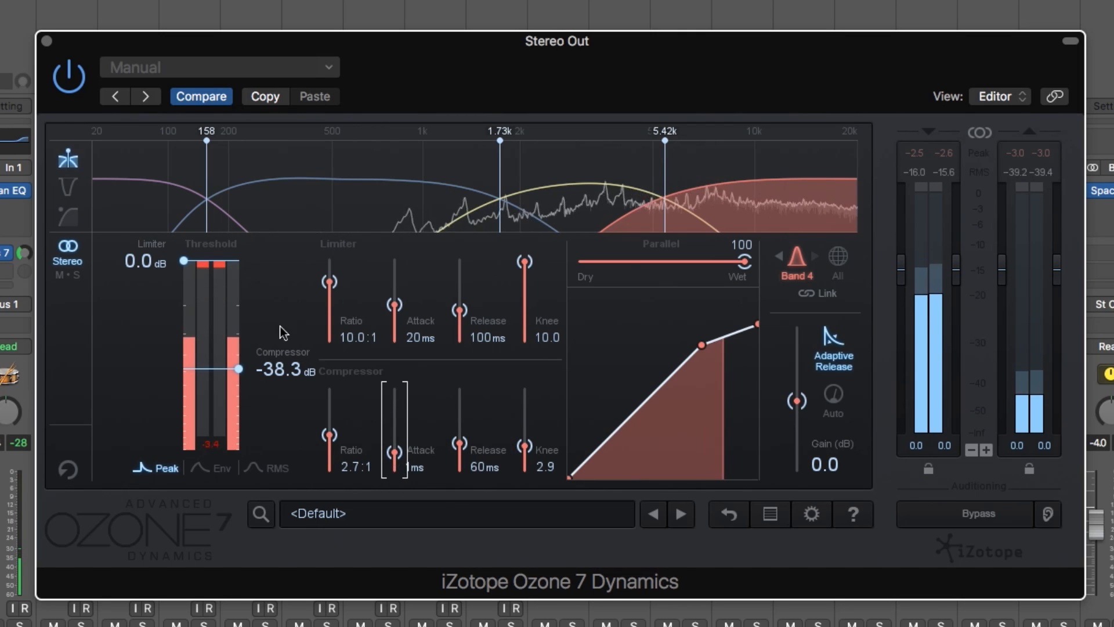
pyautogui.moveTo(186, 264); pyautogui.dragTo(188, 272)
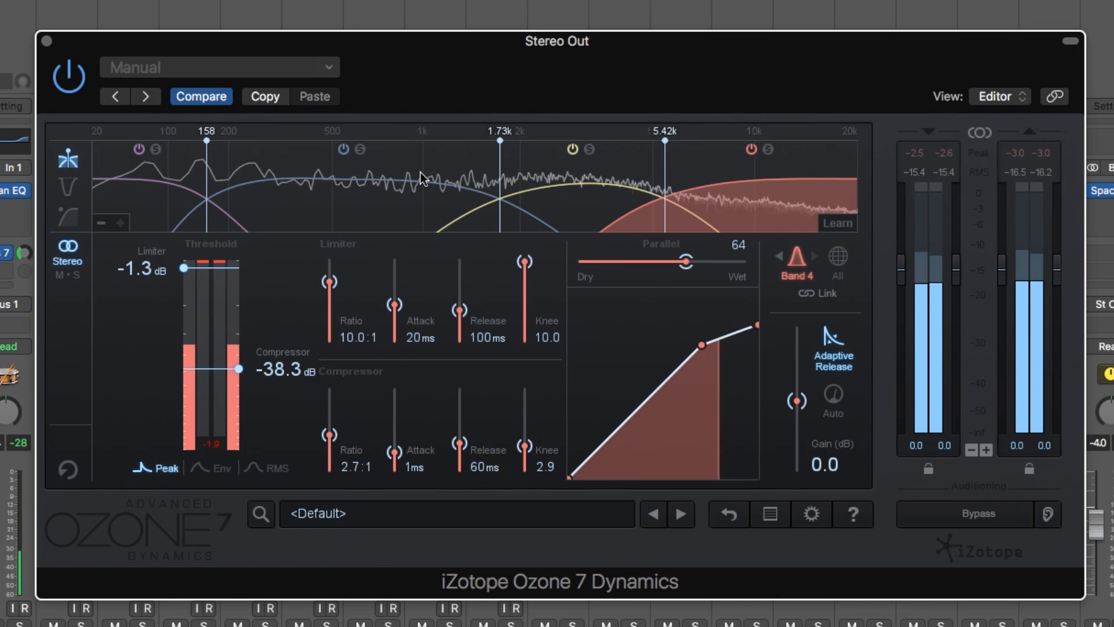
# Solo Band 2, set its compressor ratio to 2.5:1, and clear the solo
pyautogui.click(361, 149)
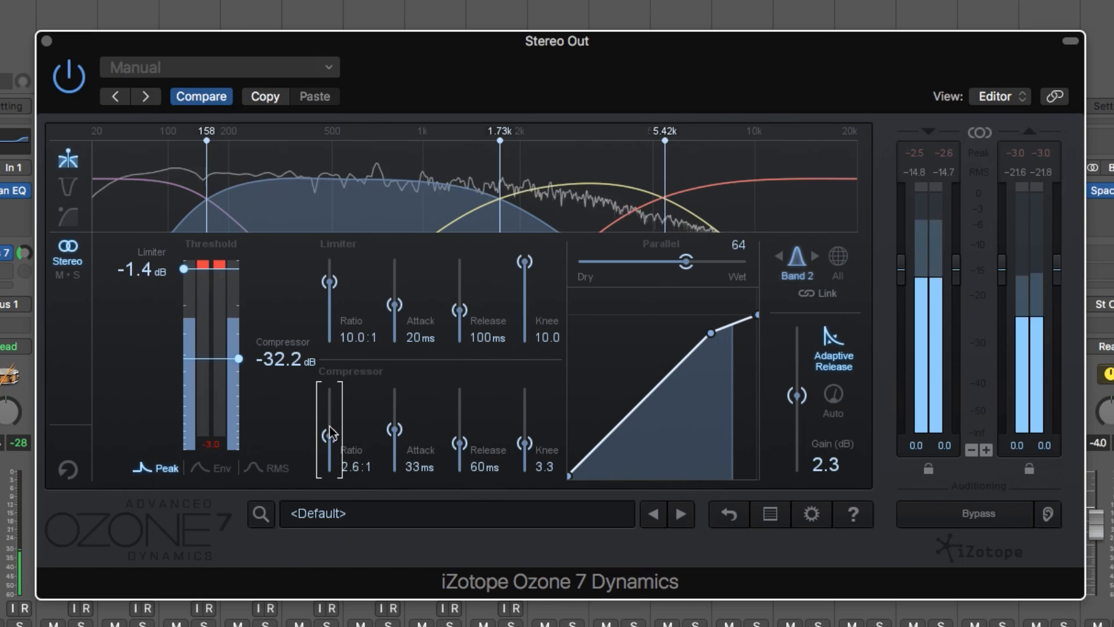
pyautogui.click(360, 149)
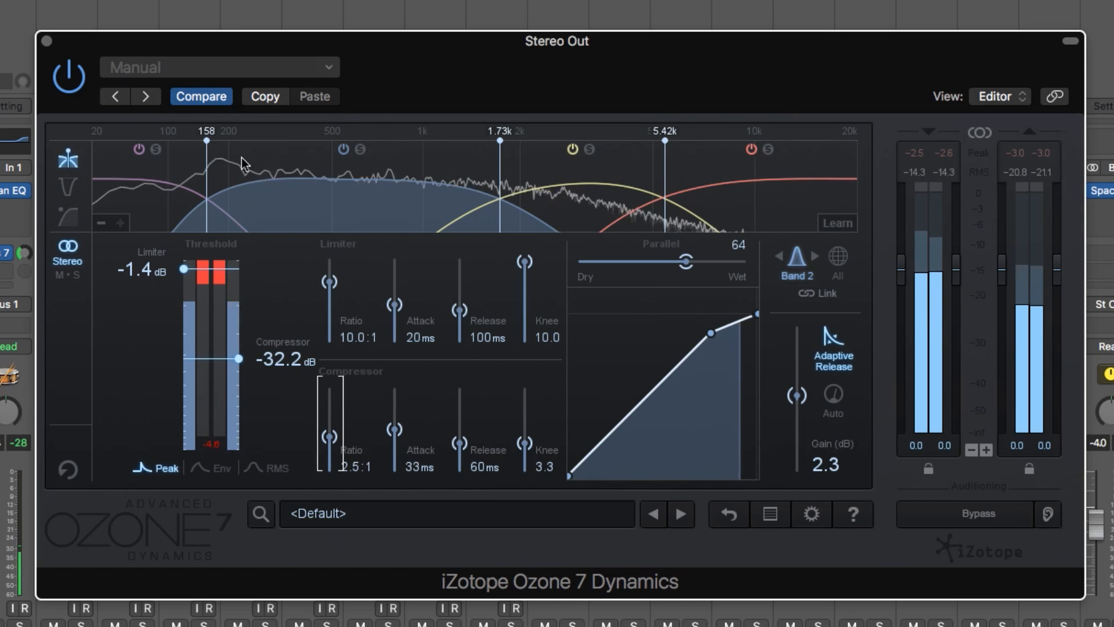
# Set Band 1's compressor ratio to 7.0:1 and its compressor threshold to -28.2 dB
pyautogui.click(133, 193)
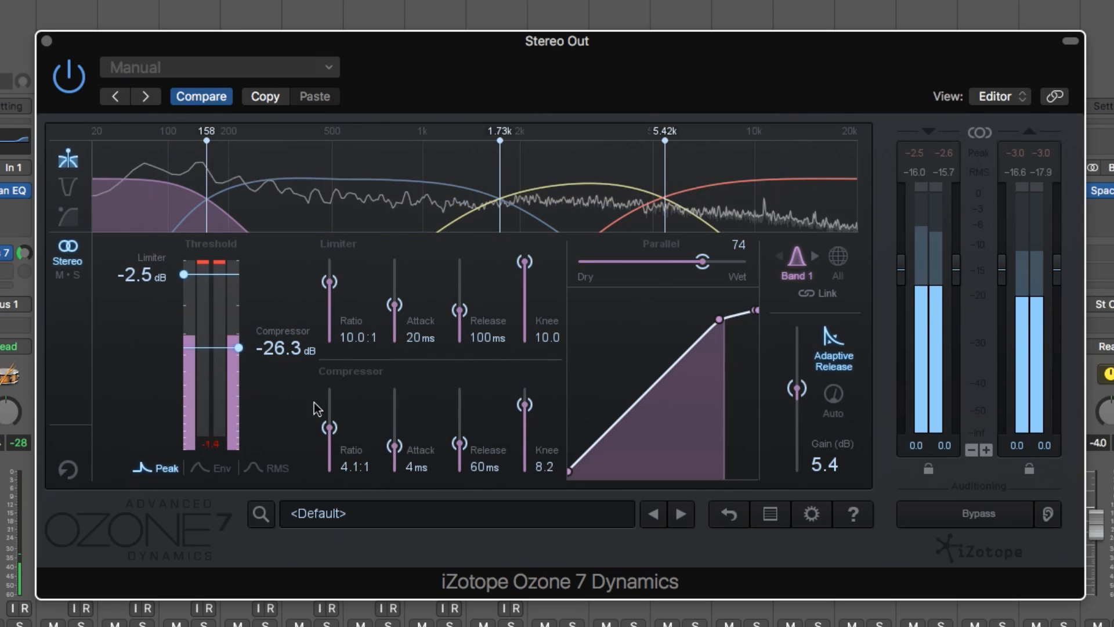
pyautogui.moveTo(329, 430); pyautogui.dragTo(329, 420)
pyautogui.moveTo(238, 348); pyautogui.dragTo(240, 351)
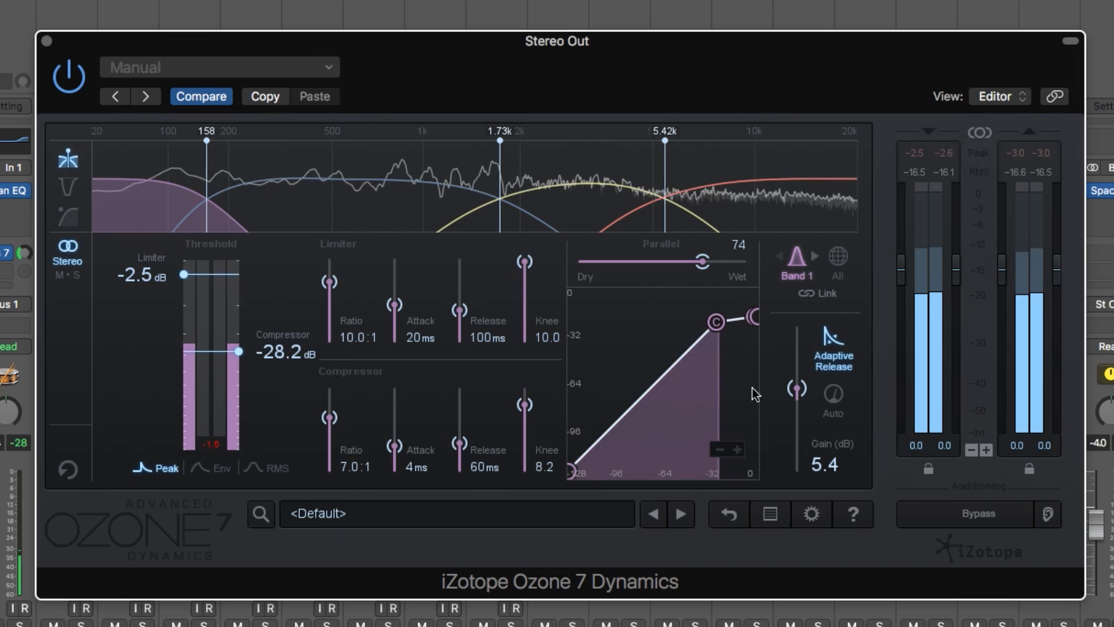
# Turn on Auto gain and compare the processed sound with the bypassed signal twice, leaving the processing active
pyautogui.click(834, 395)
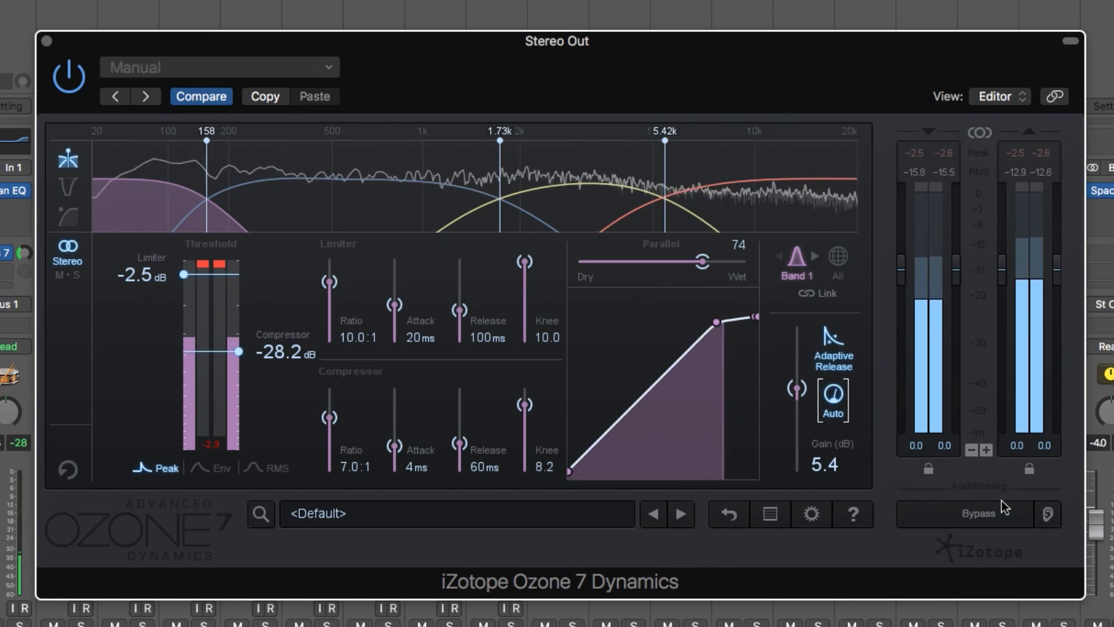
pyautogui.click(1005, 518)
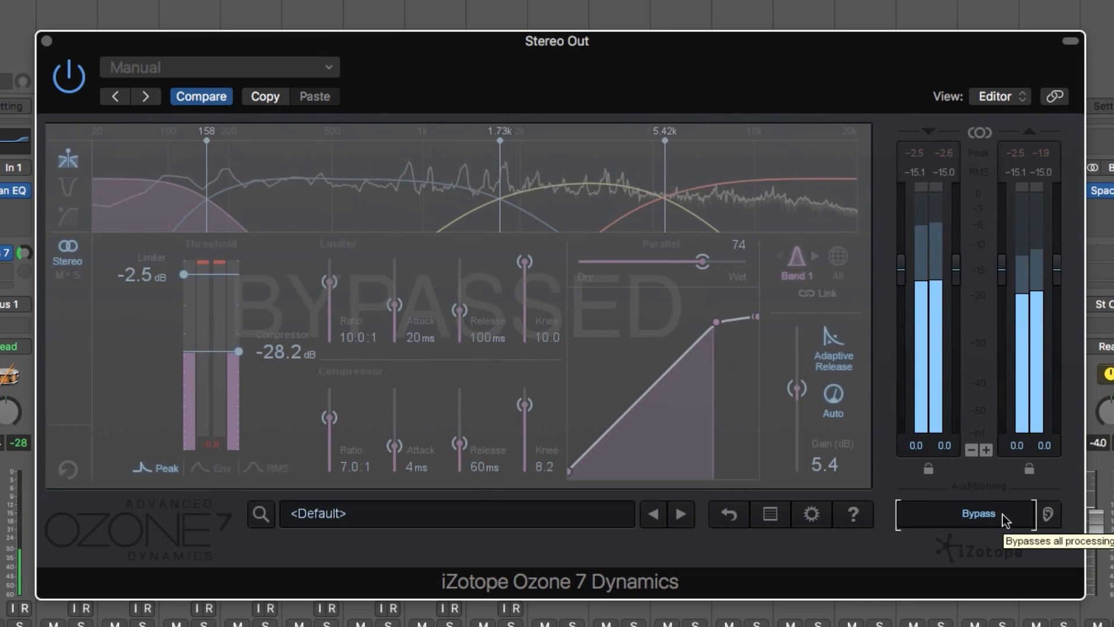
pyautogui.click(1005, 518)
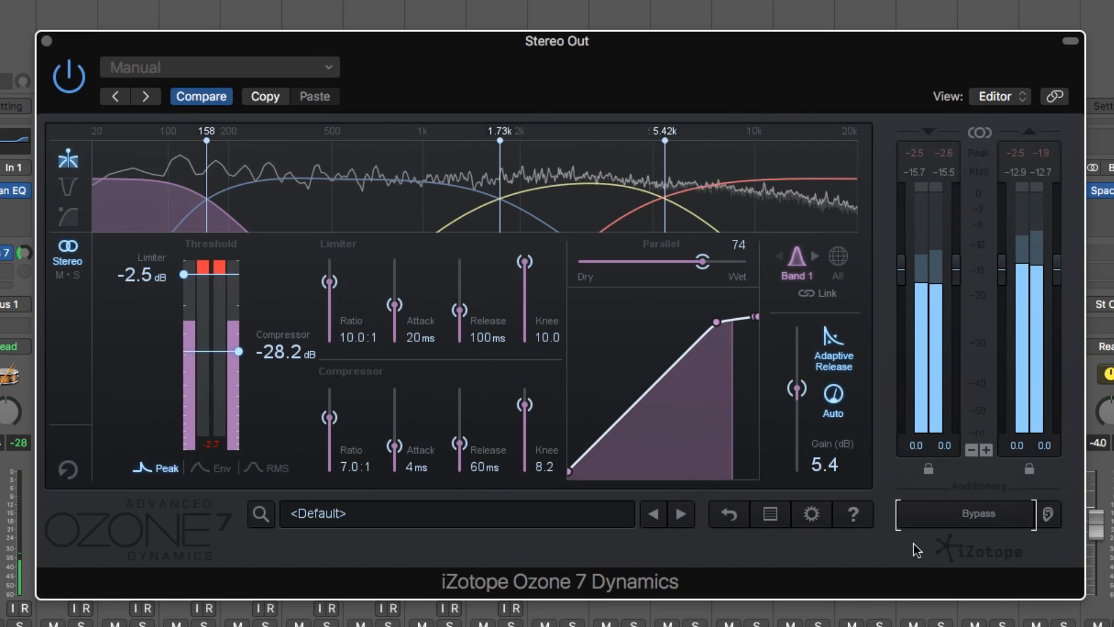
pyautogui.click(932, 529)
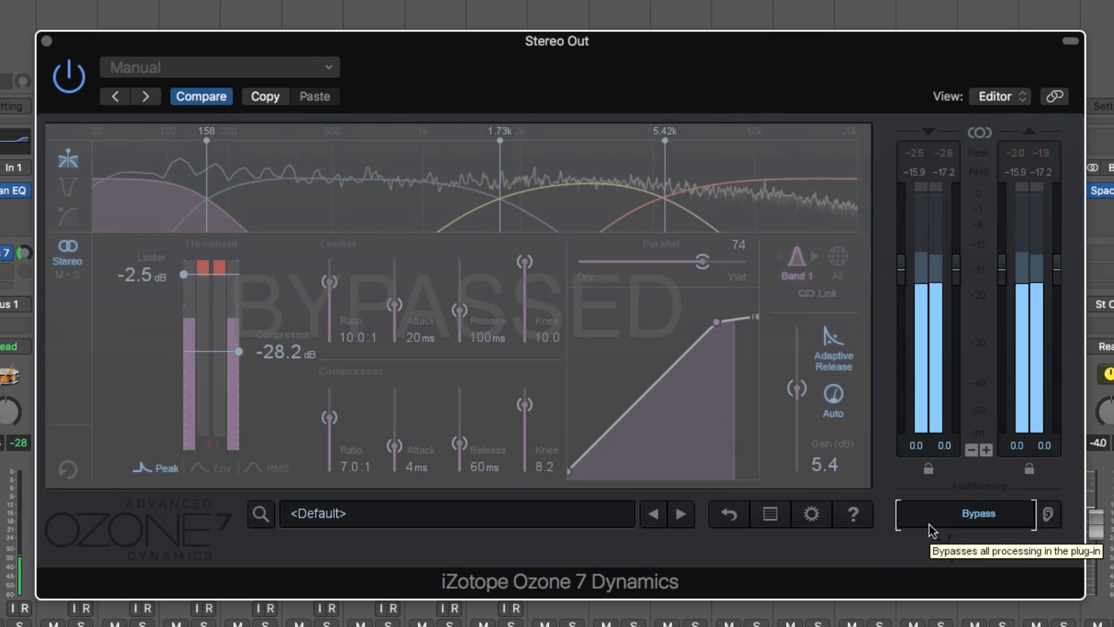
pyautogui.click(929, 524)
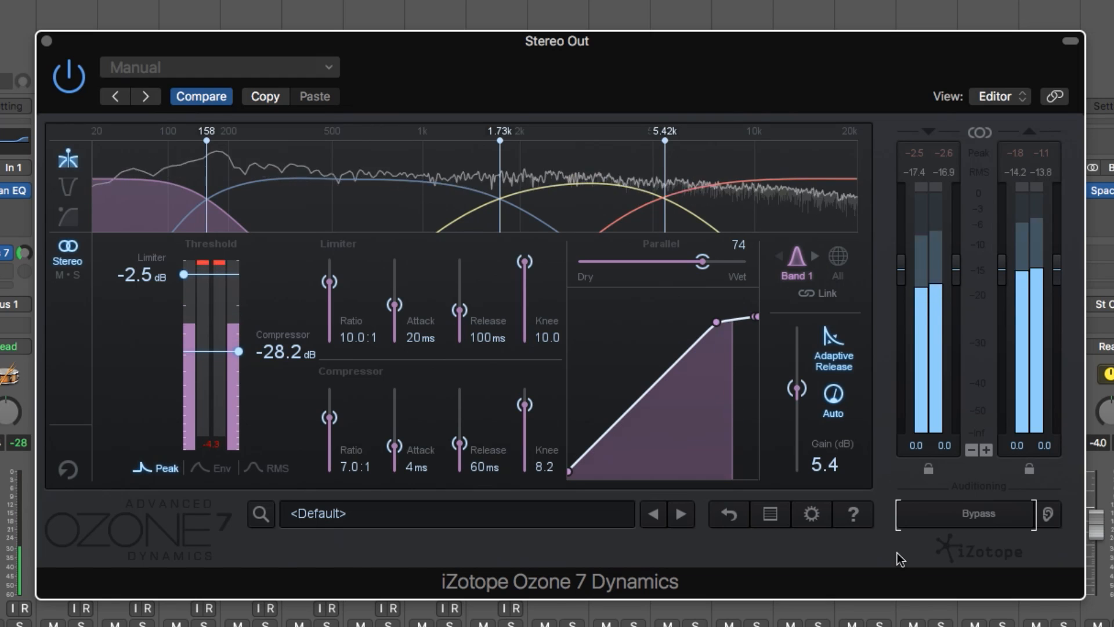
# Set Band 4's gain to 2.7 dB and compare the result against the bypassed signal, leaving processing active
pyautogui.click(749, 186)
pyautogui.moveTo(799, 393); pyautogui.dragTo(799, 391)
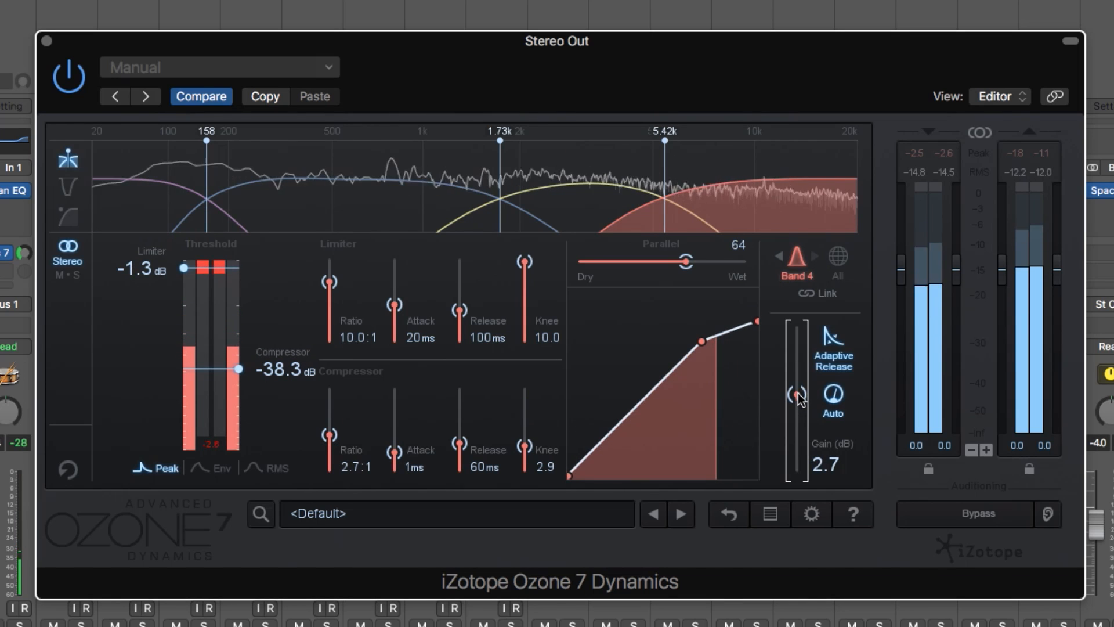
pyautogui.click(947, 517)
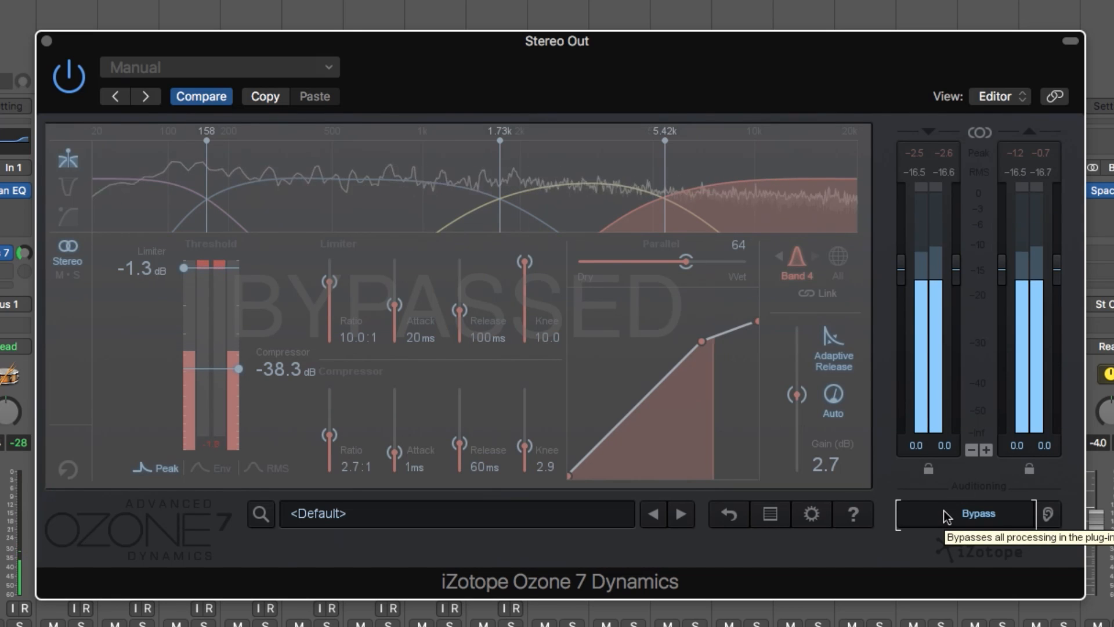
pyautogui.click(947, 516)
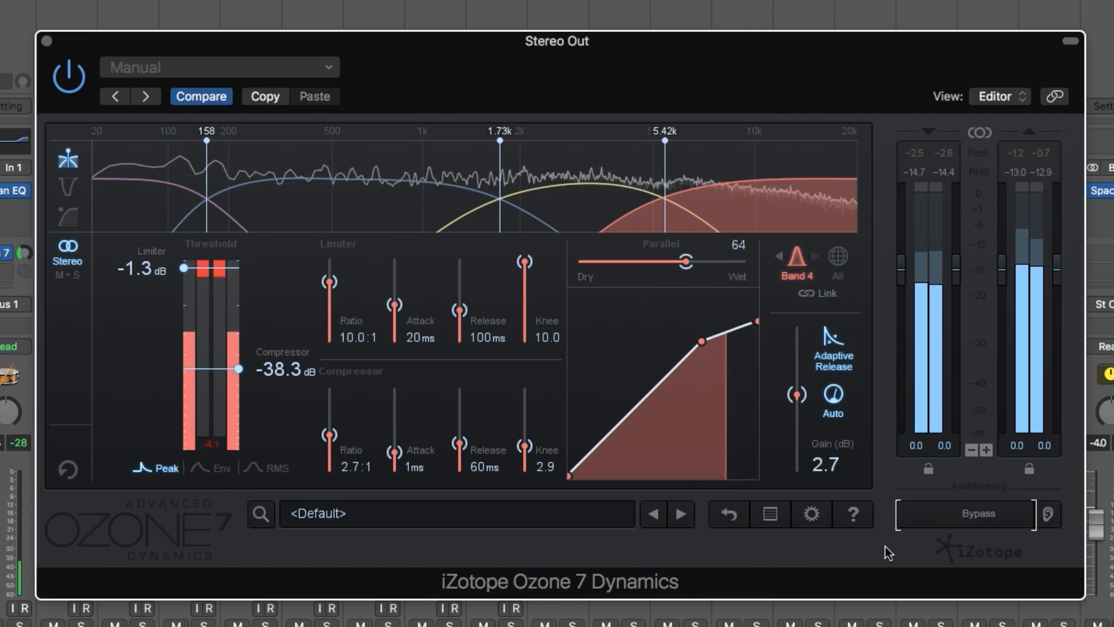
# Set Band 4's dry/wet mix to 74 and gain to 5.0 dB, and compare the result with the bypassed signal
pyautogui.click(154, 186)
pyautogui.click(298, 197)
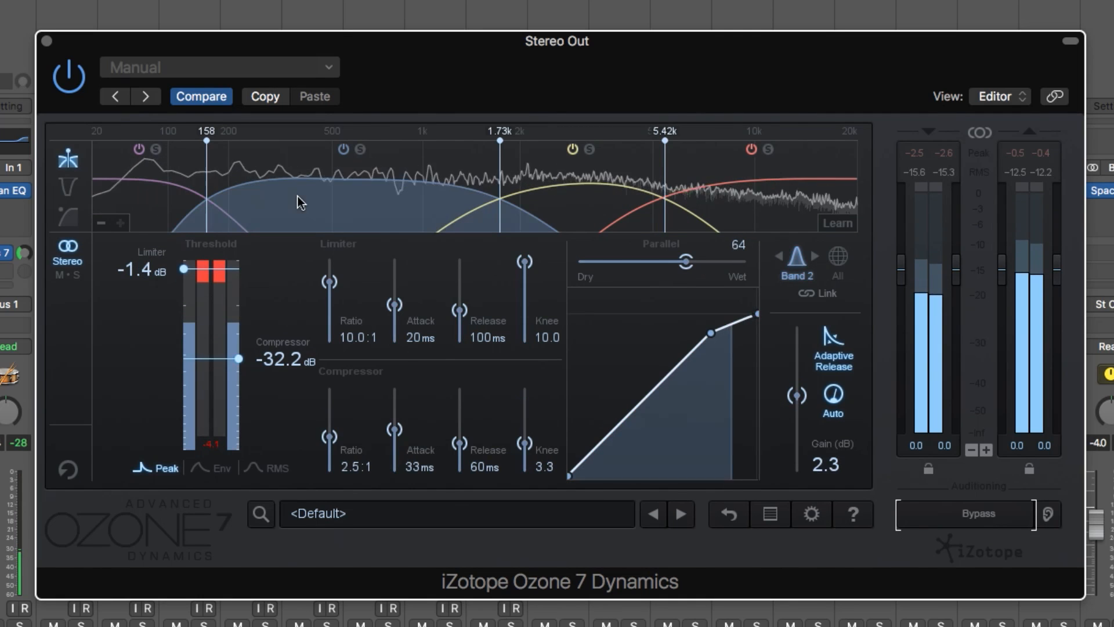
pyautogui.click(562, 218)
pyautogui.click(726, 213)
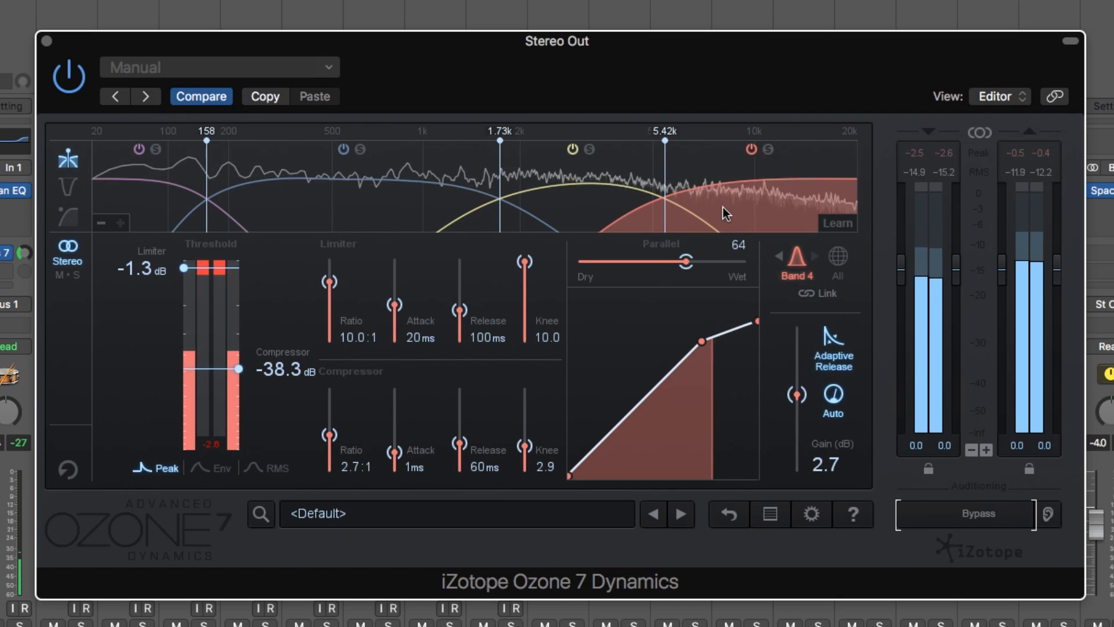
pyautogui.moveTo(704, 264); pyautogui.dragTo(718, 263)
pyautogui.moveTo(797, 396)
pyautogui.mouseDown()
pyautogui.moveTo(798, 377)
pyautogui.moveTo(798, 389)
pyautogui.mouseUp()
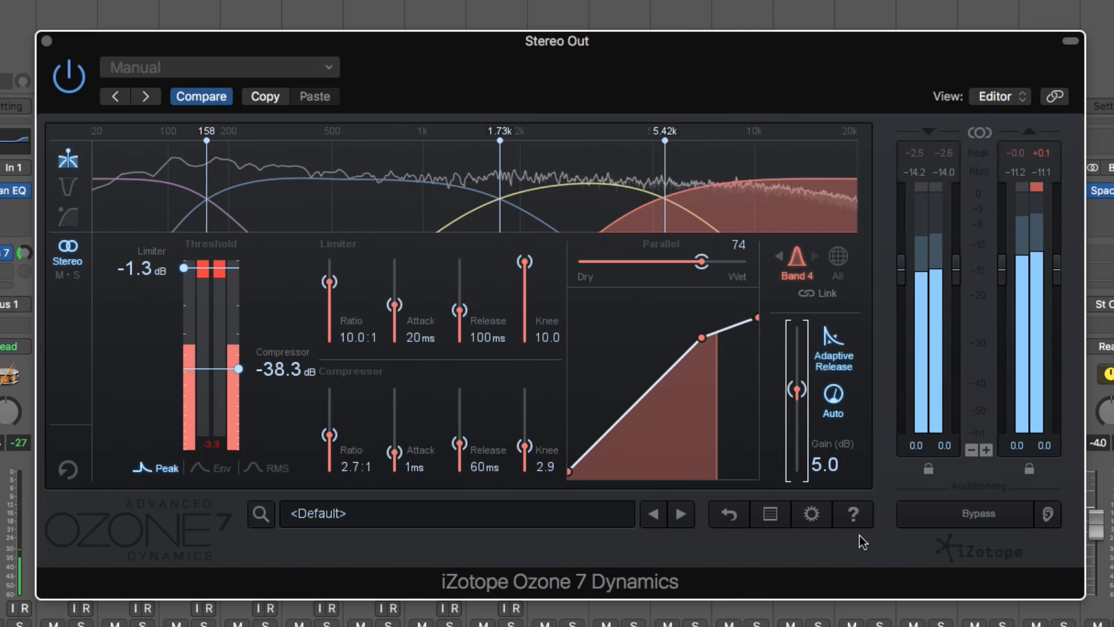
pyautogui.click(944, 529)
pyautogui.click(945, 528)
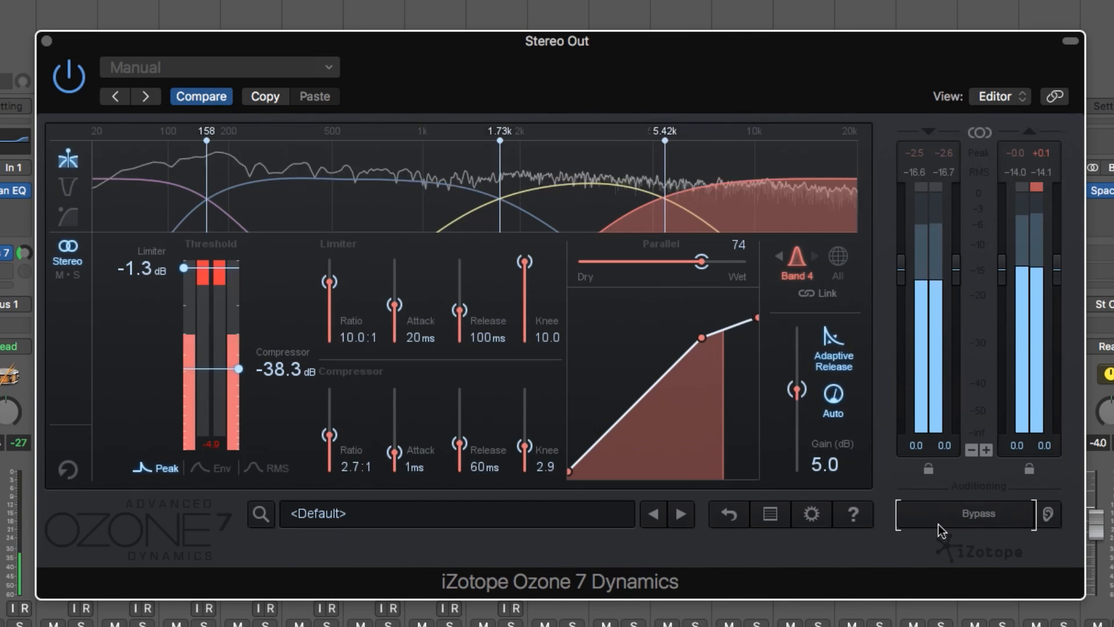